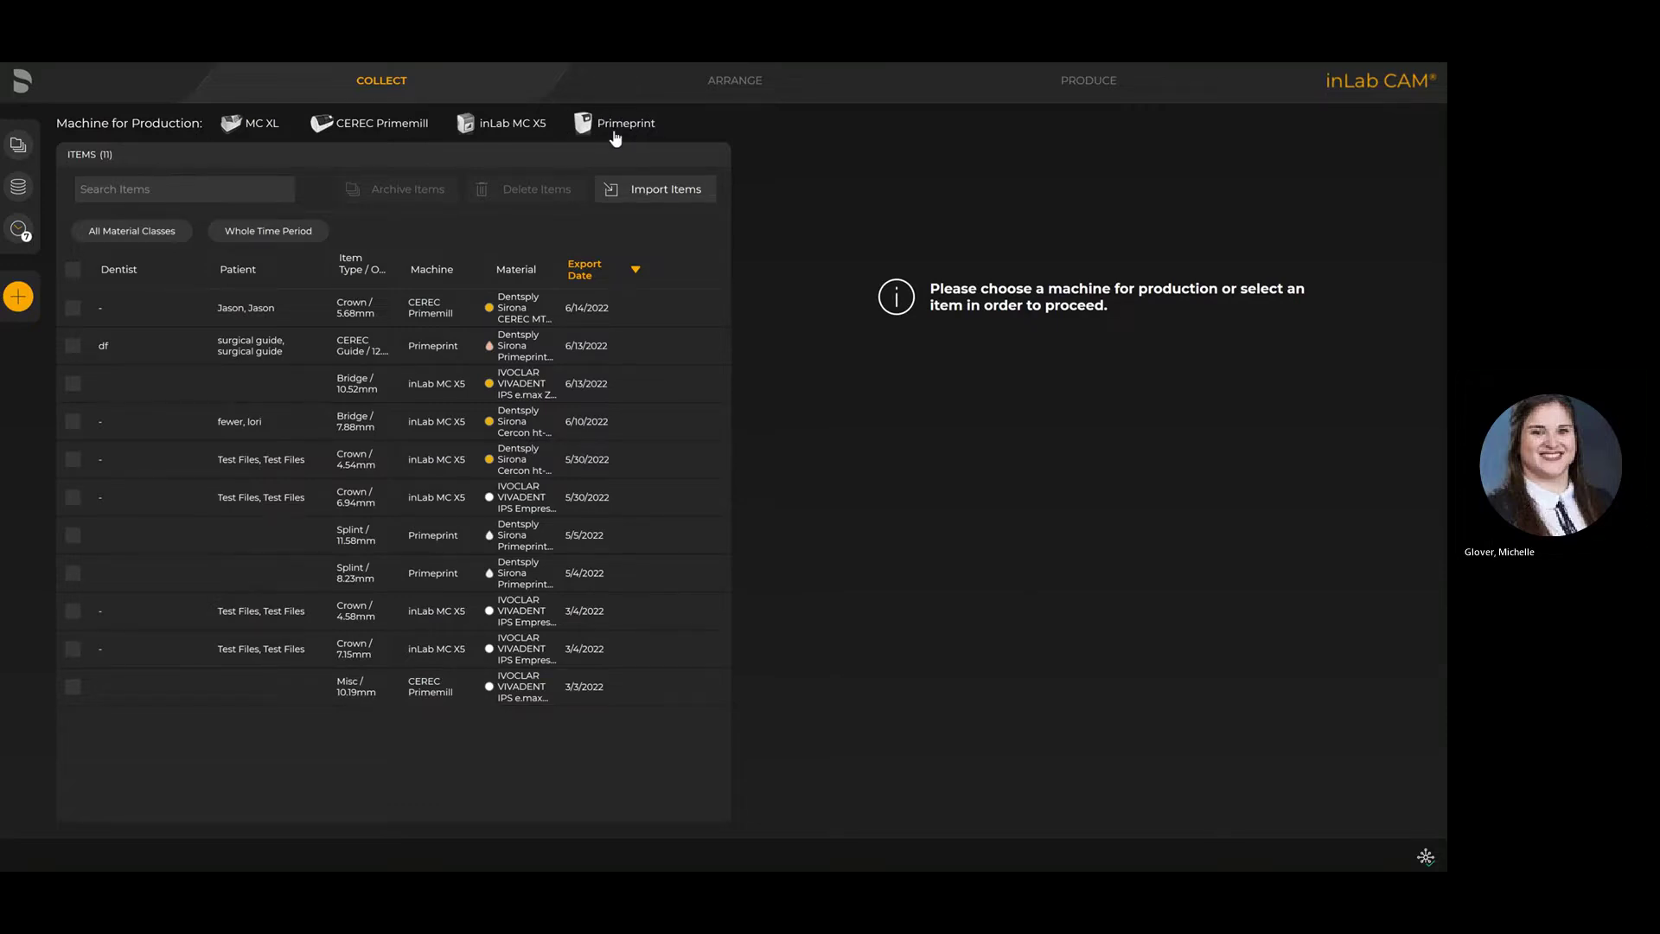
# - Choose Primeprint as the production machine and select the CEREC Guide item exported on 6/13/2022
pyautogui.click(586, 126)
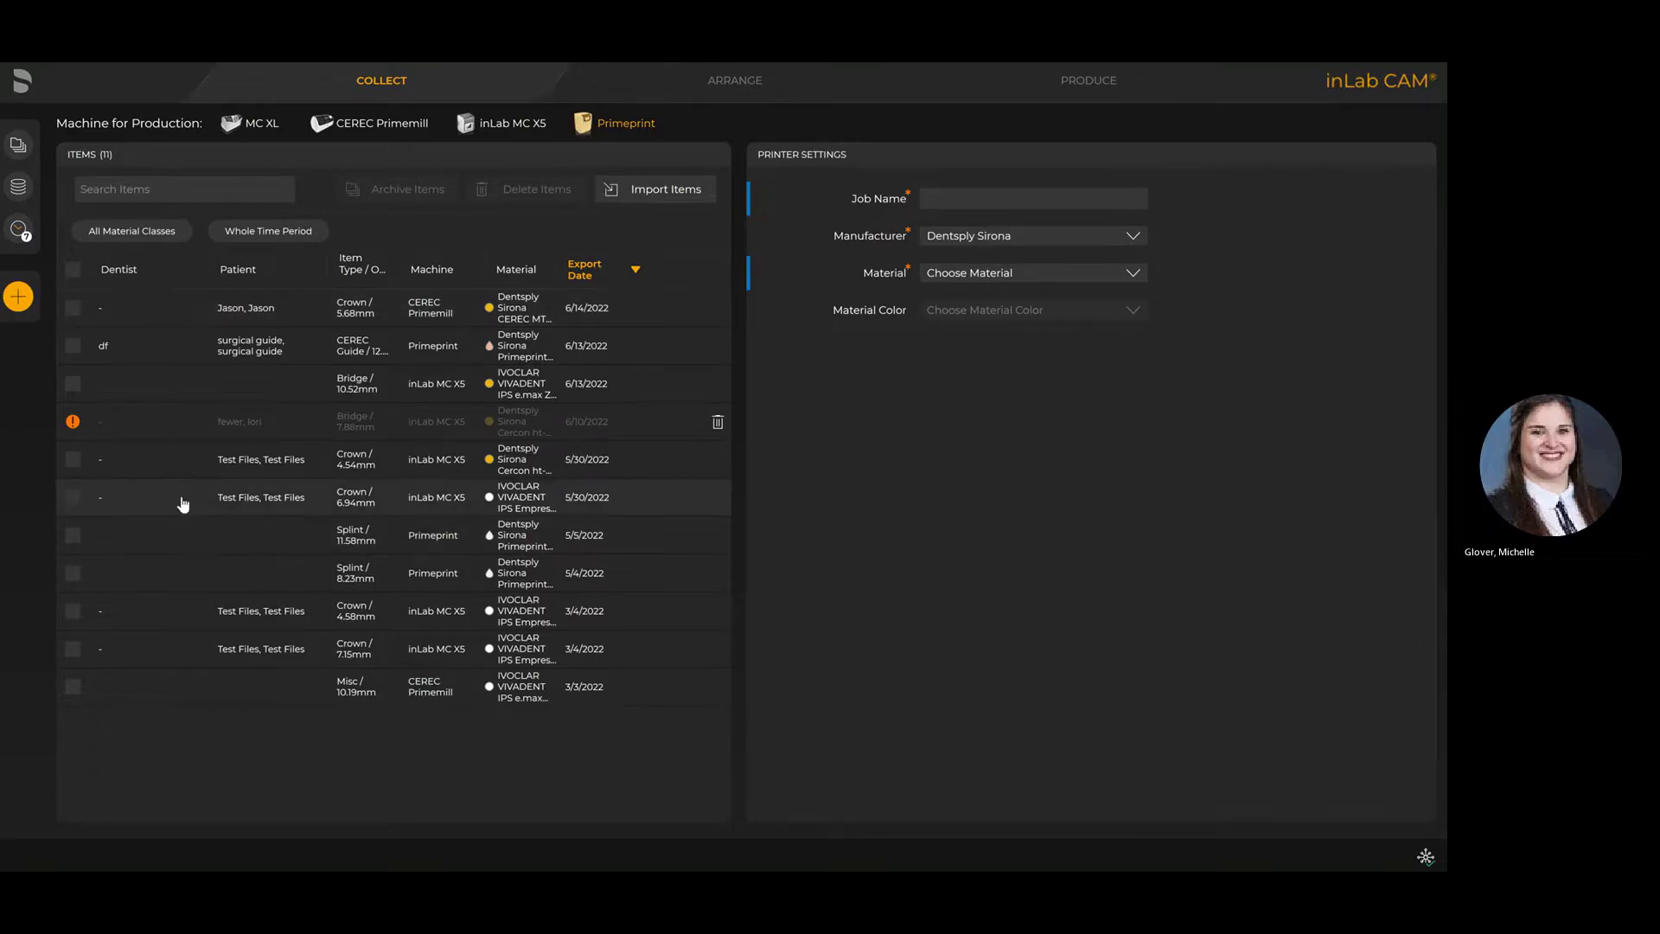
pyautogui.moveTo(69, 352)
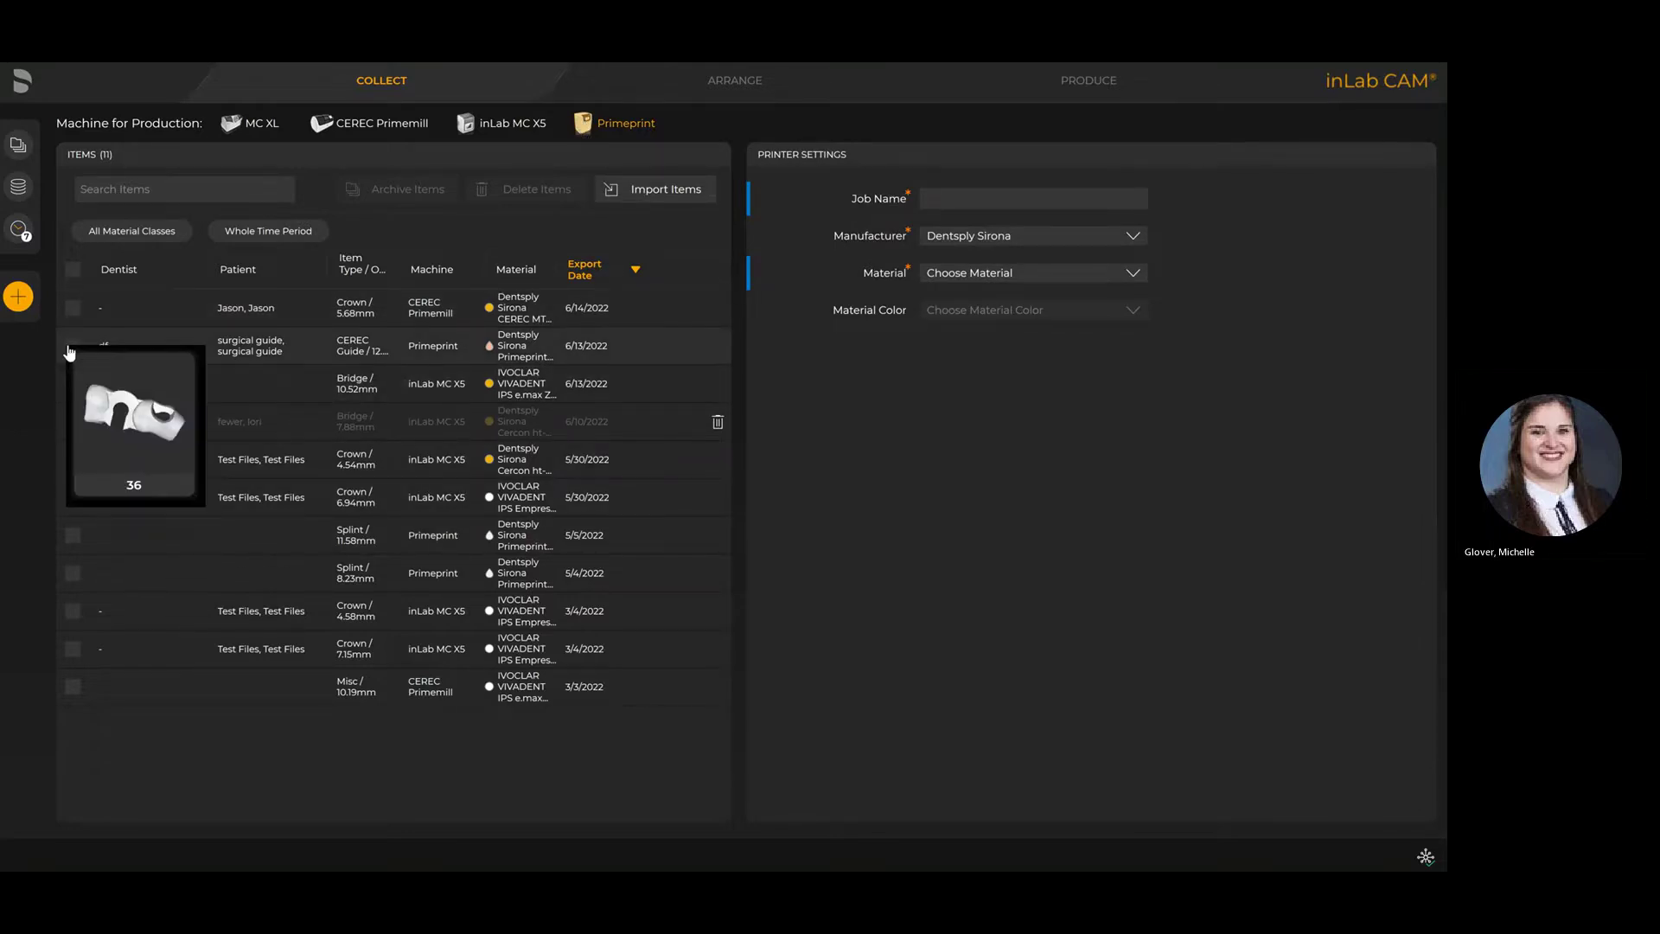
pyautogui.click(71, 348)
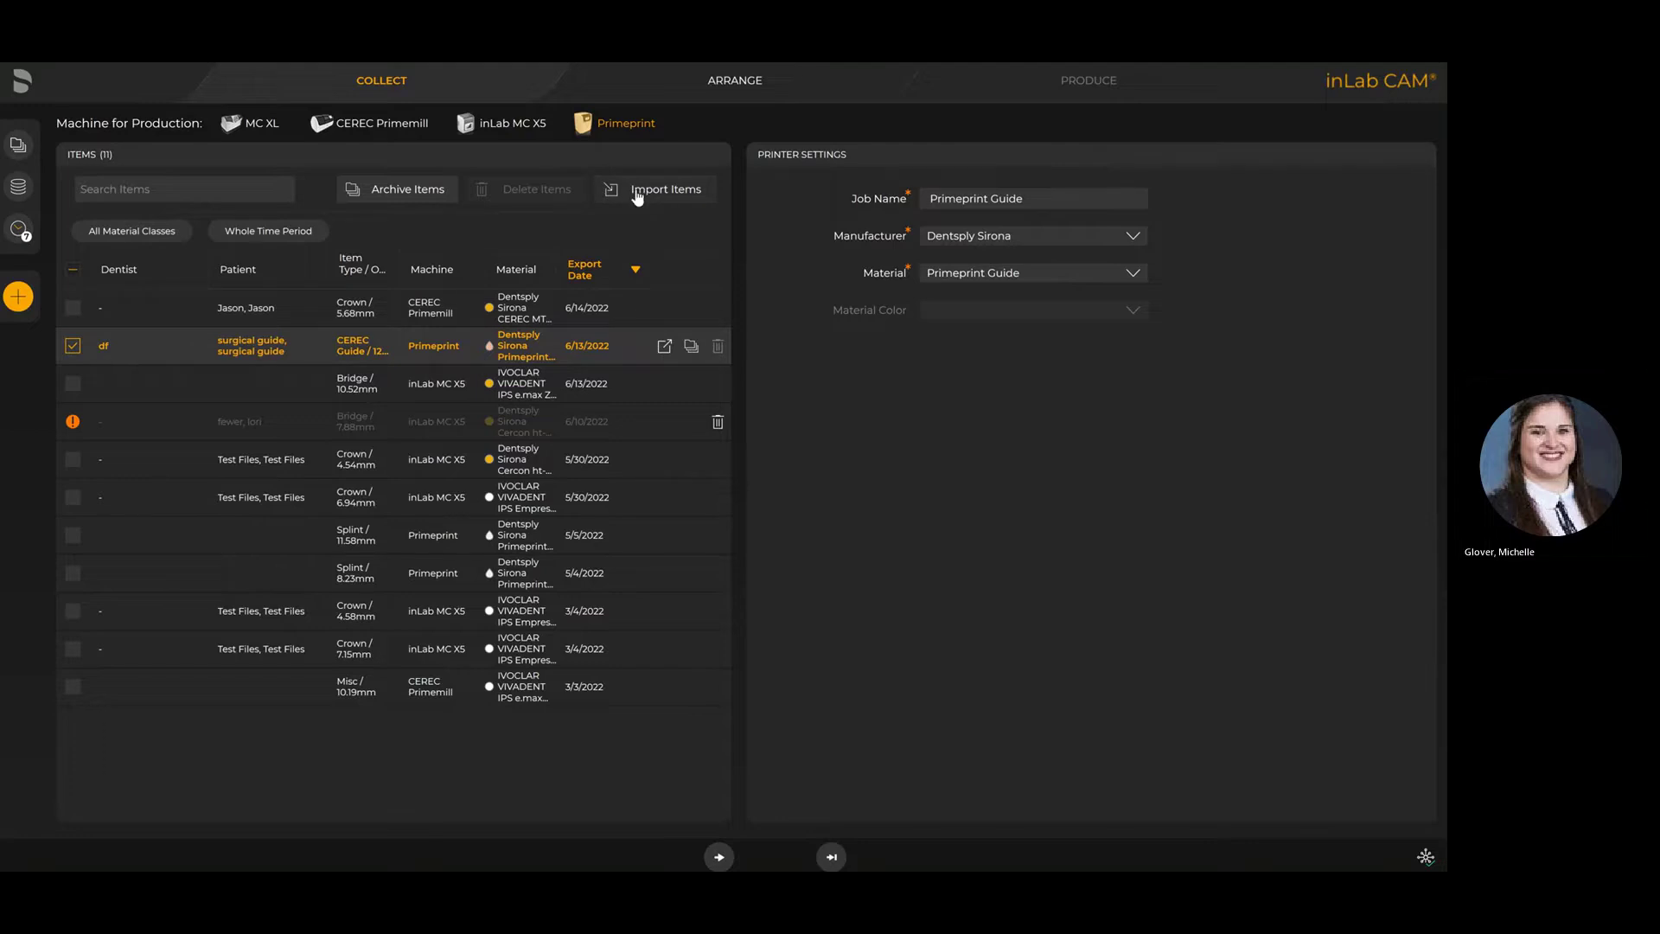
# - Look through the file types offered for importing items without importing anything
pyautogui.click(641, 193)
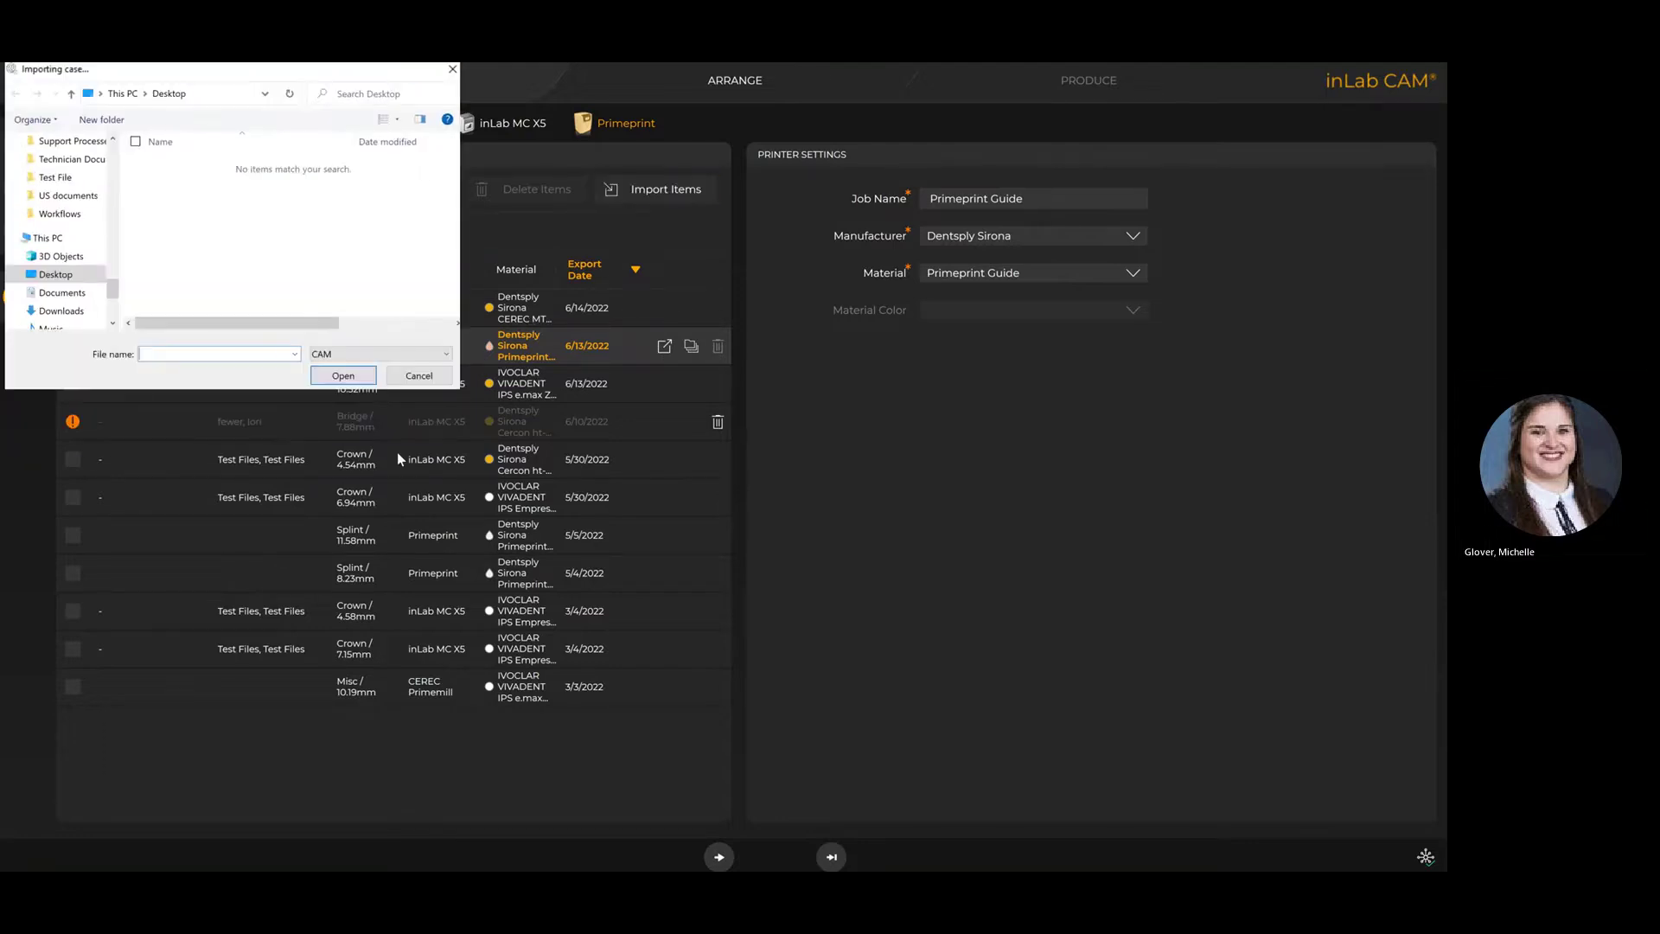
pyautogui.click(333, 354)
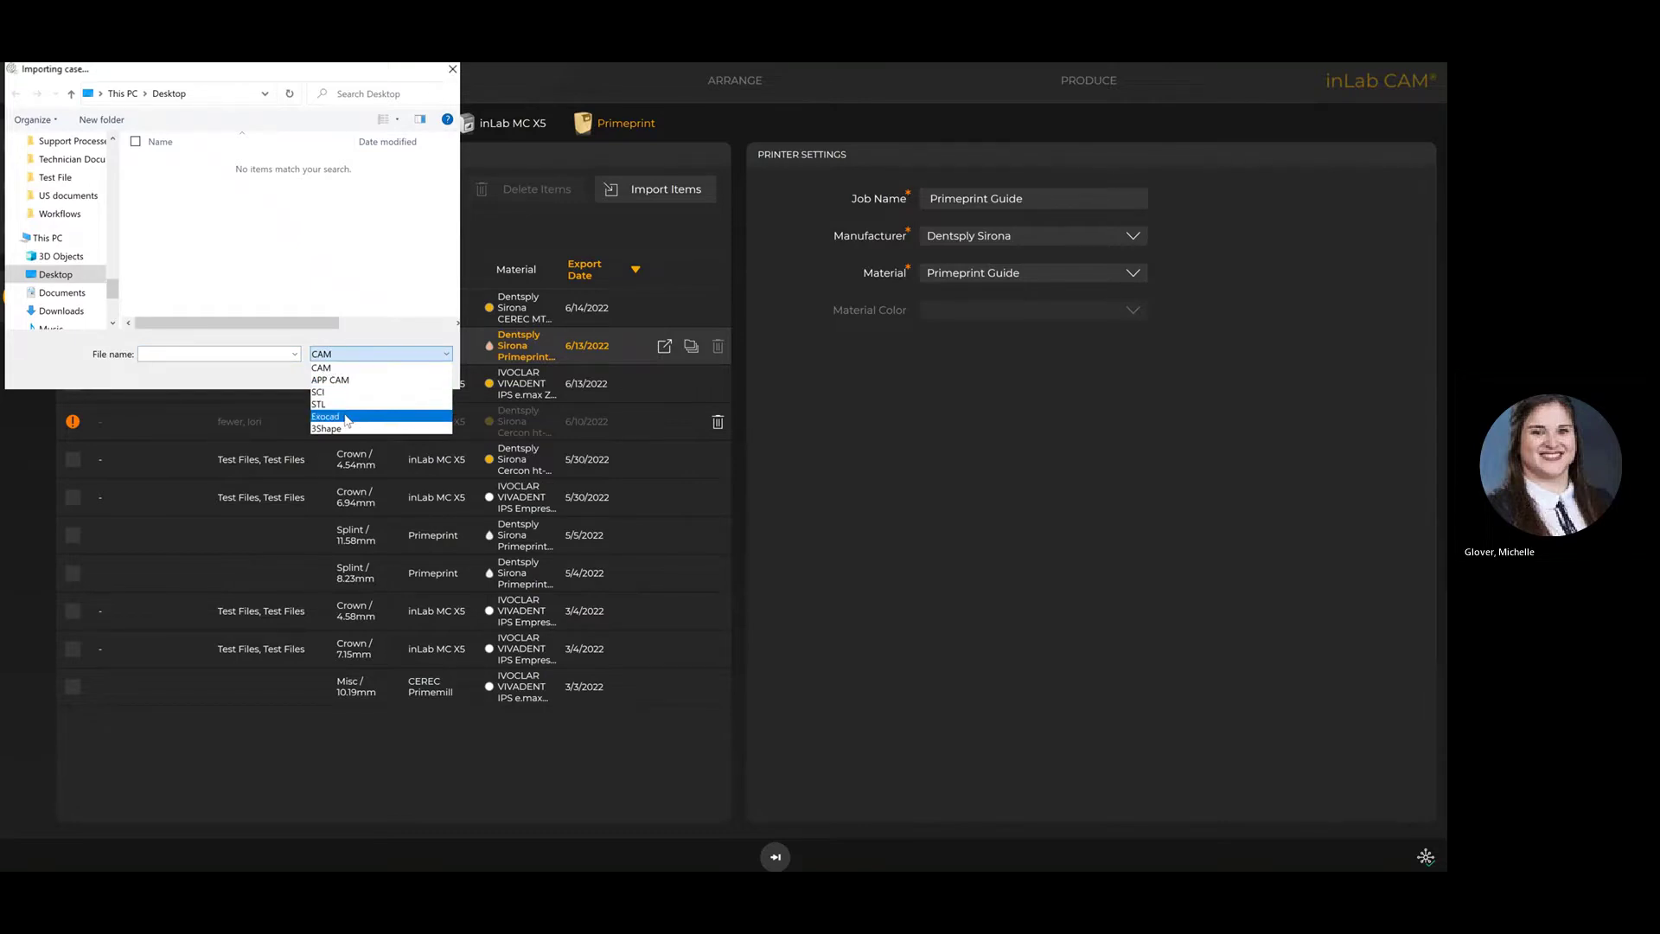
pyautogui.click(270, 384)
pyautogui.click(413, 377)
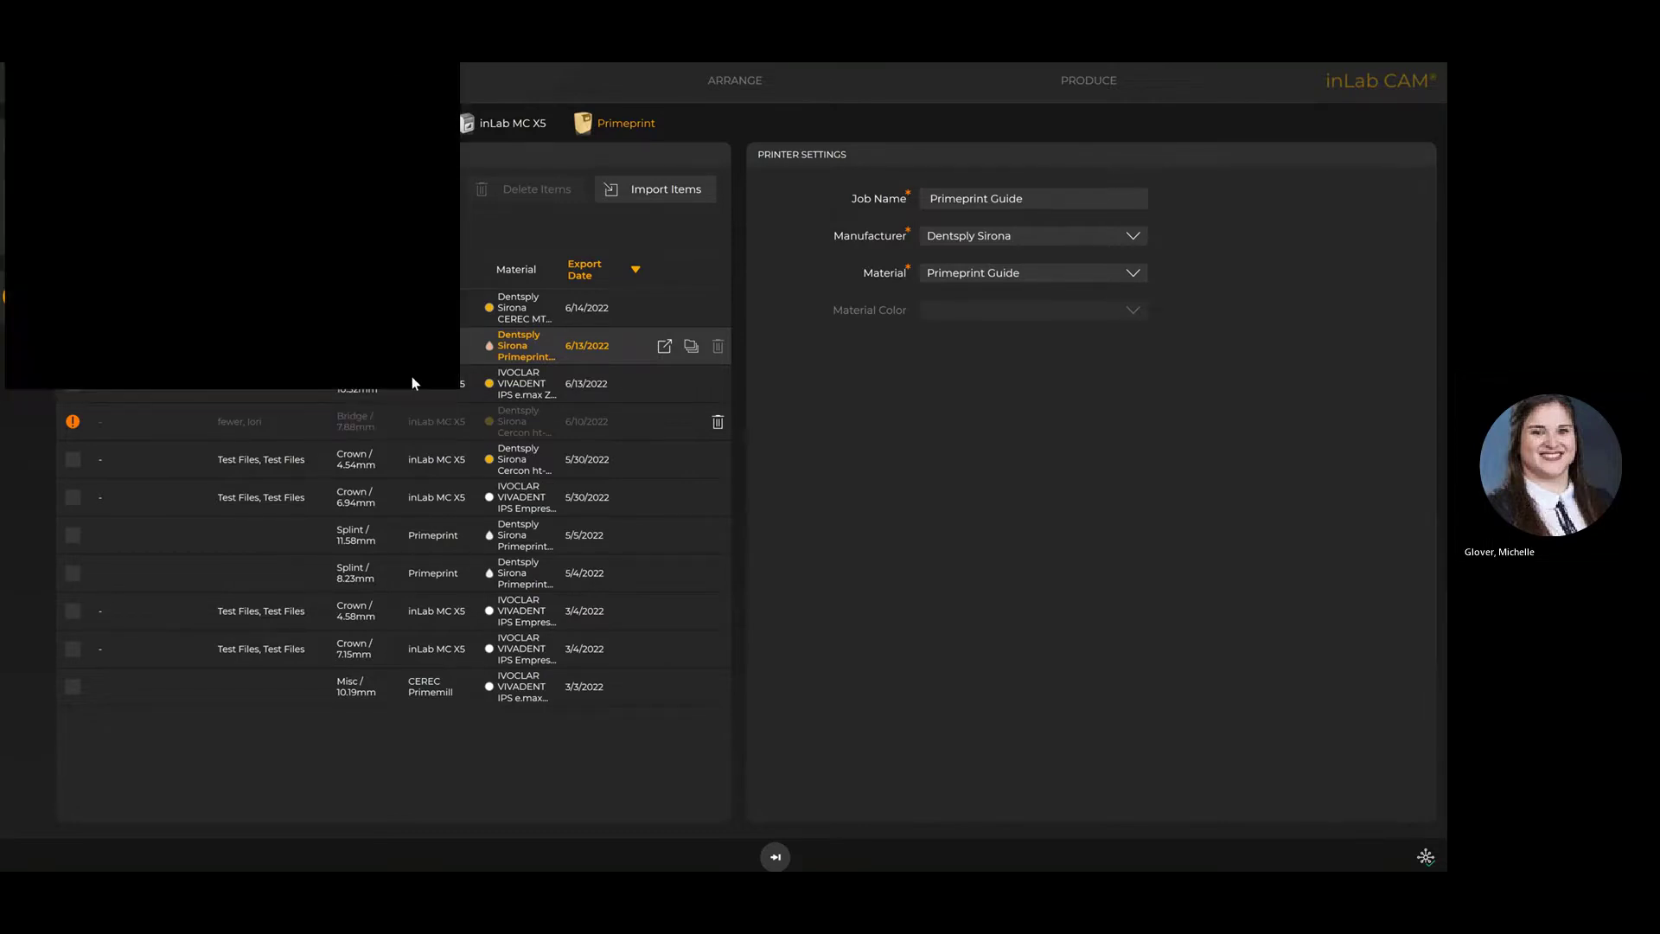
# - Take the Primeprint Guide job straight through to the production preview and turn on the item badges
pyautogui.moveTo(114, 353)
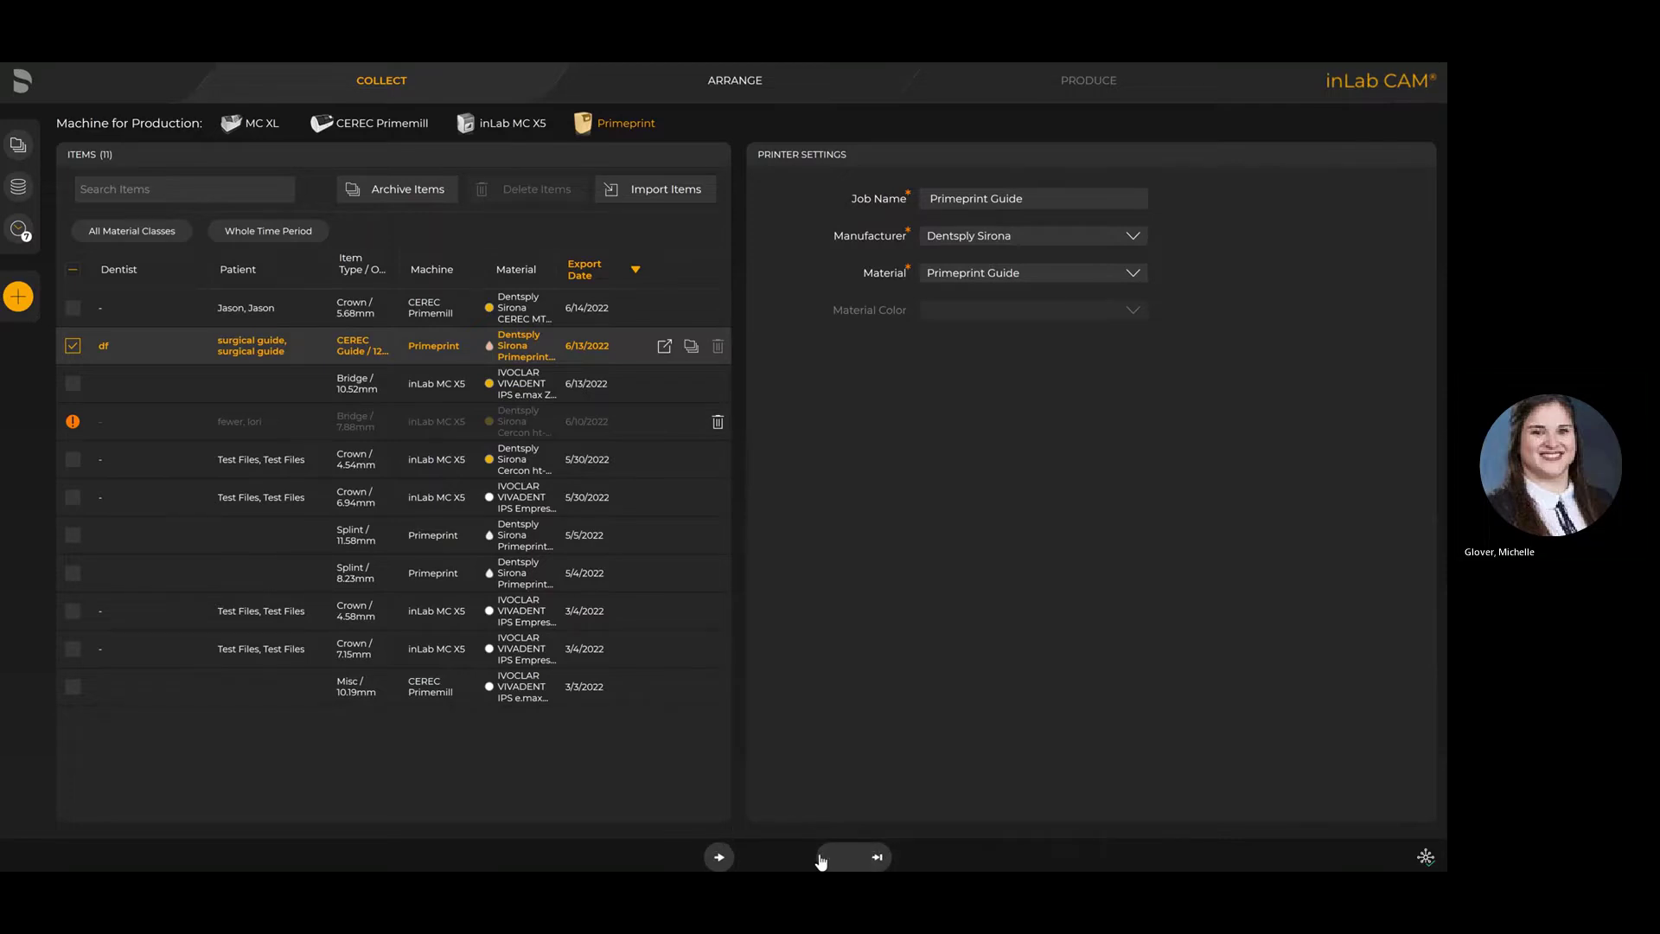
pyautogui.click(823, 858)
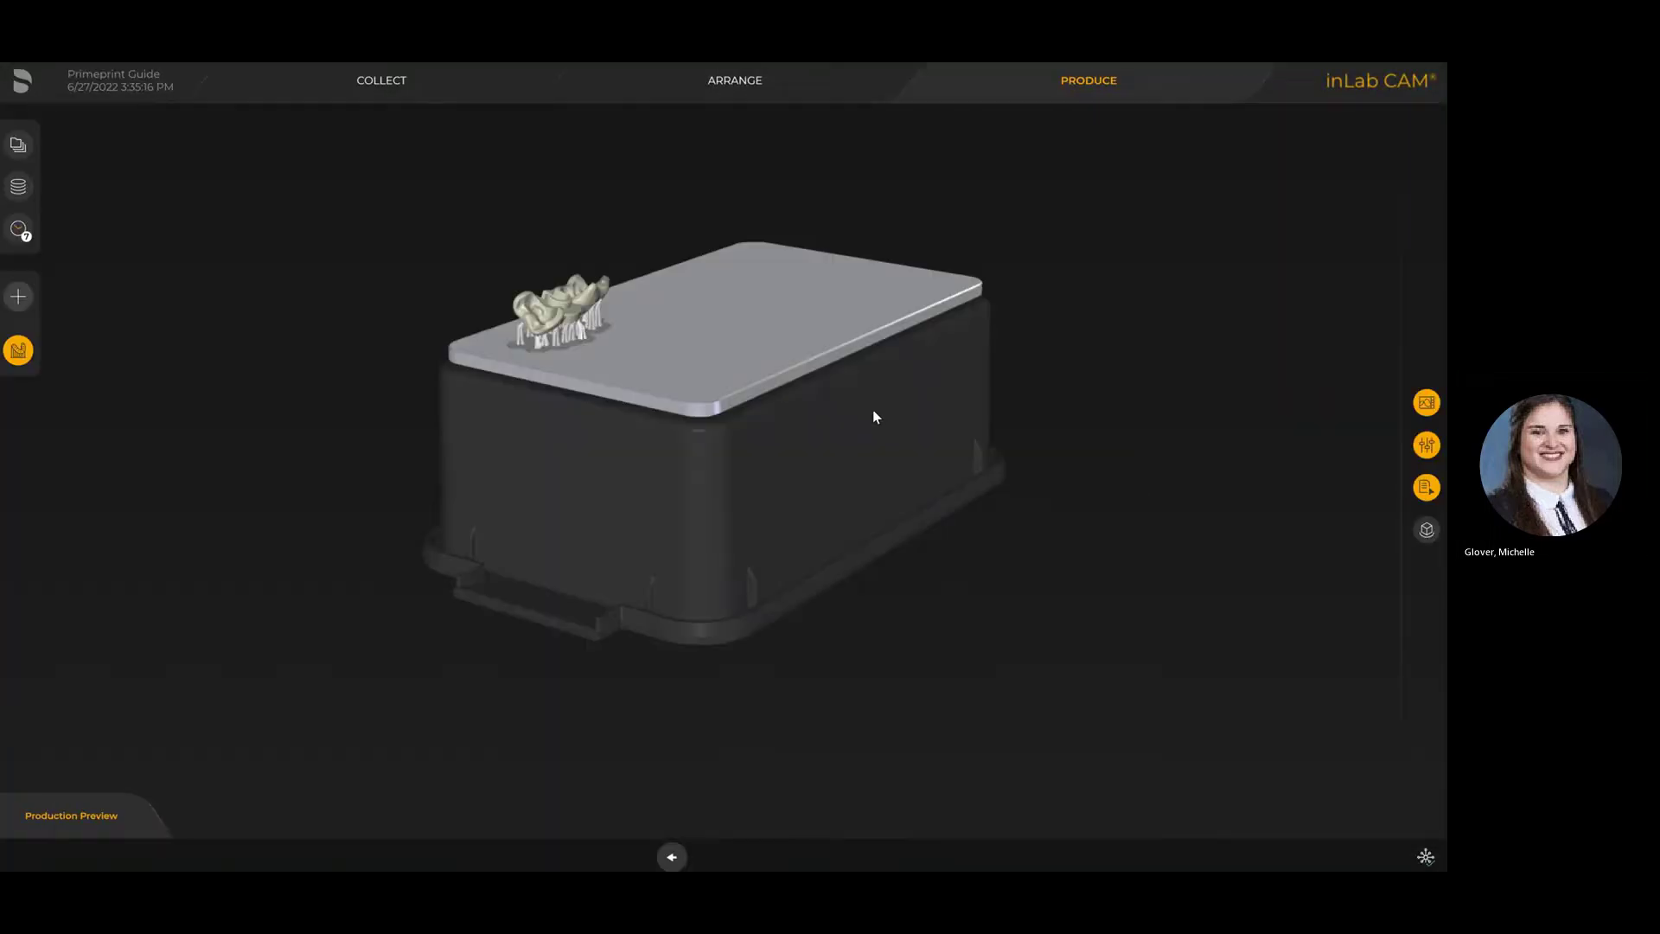
pyautogui.moveTo(870, 415); pyautogui.dragTo(766, 350, button='right')
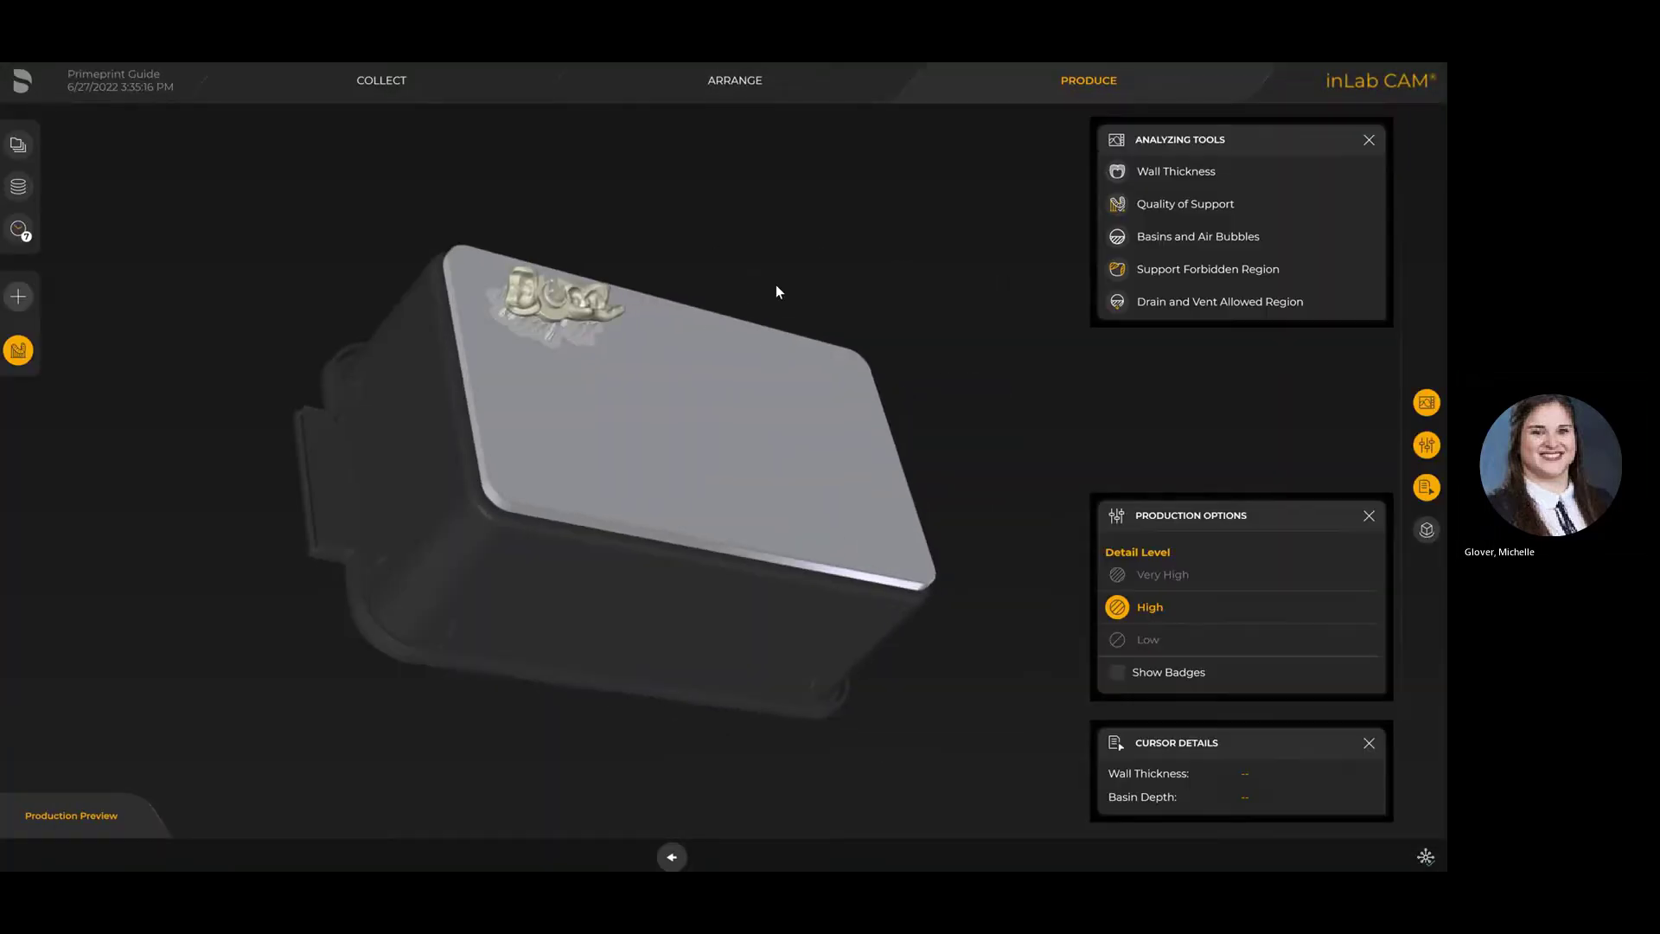
pyautogui.moveTo(775, 284); pyautogui.dragTo(797, 443, button='right')
pyautogui.click(1117, 672)
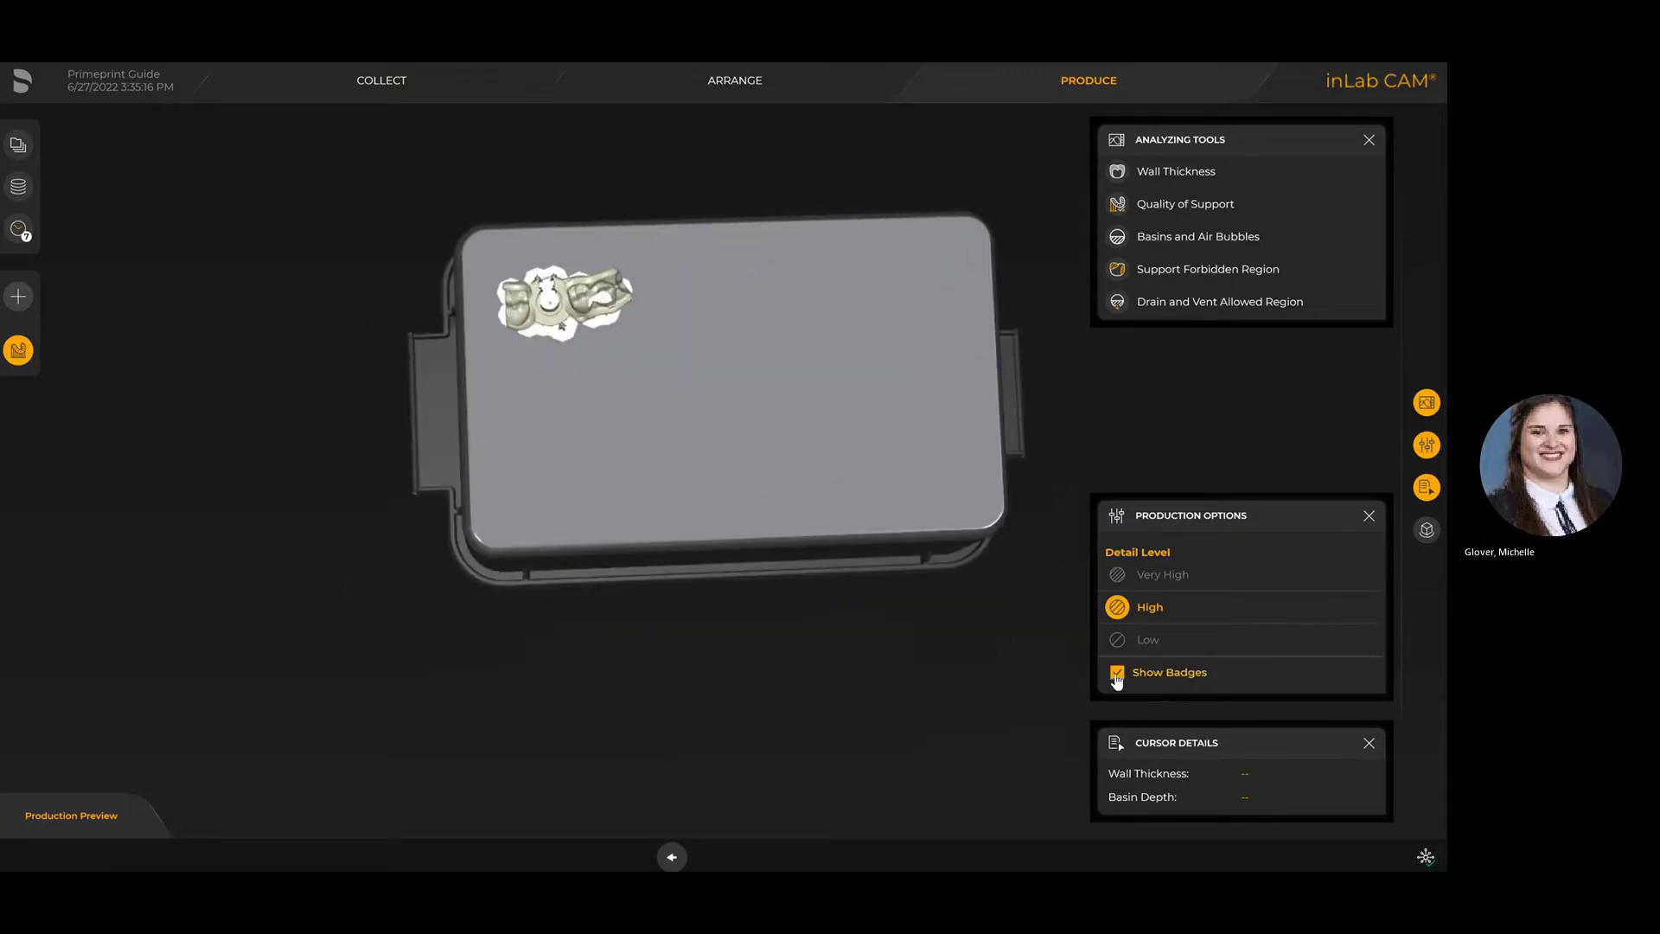
pyautogui.moveTo(687, 553); pyautogui.dragTo(969, 367, button='right')
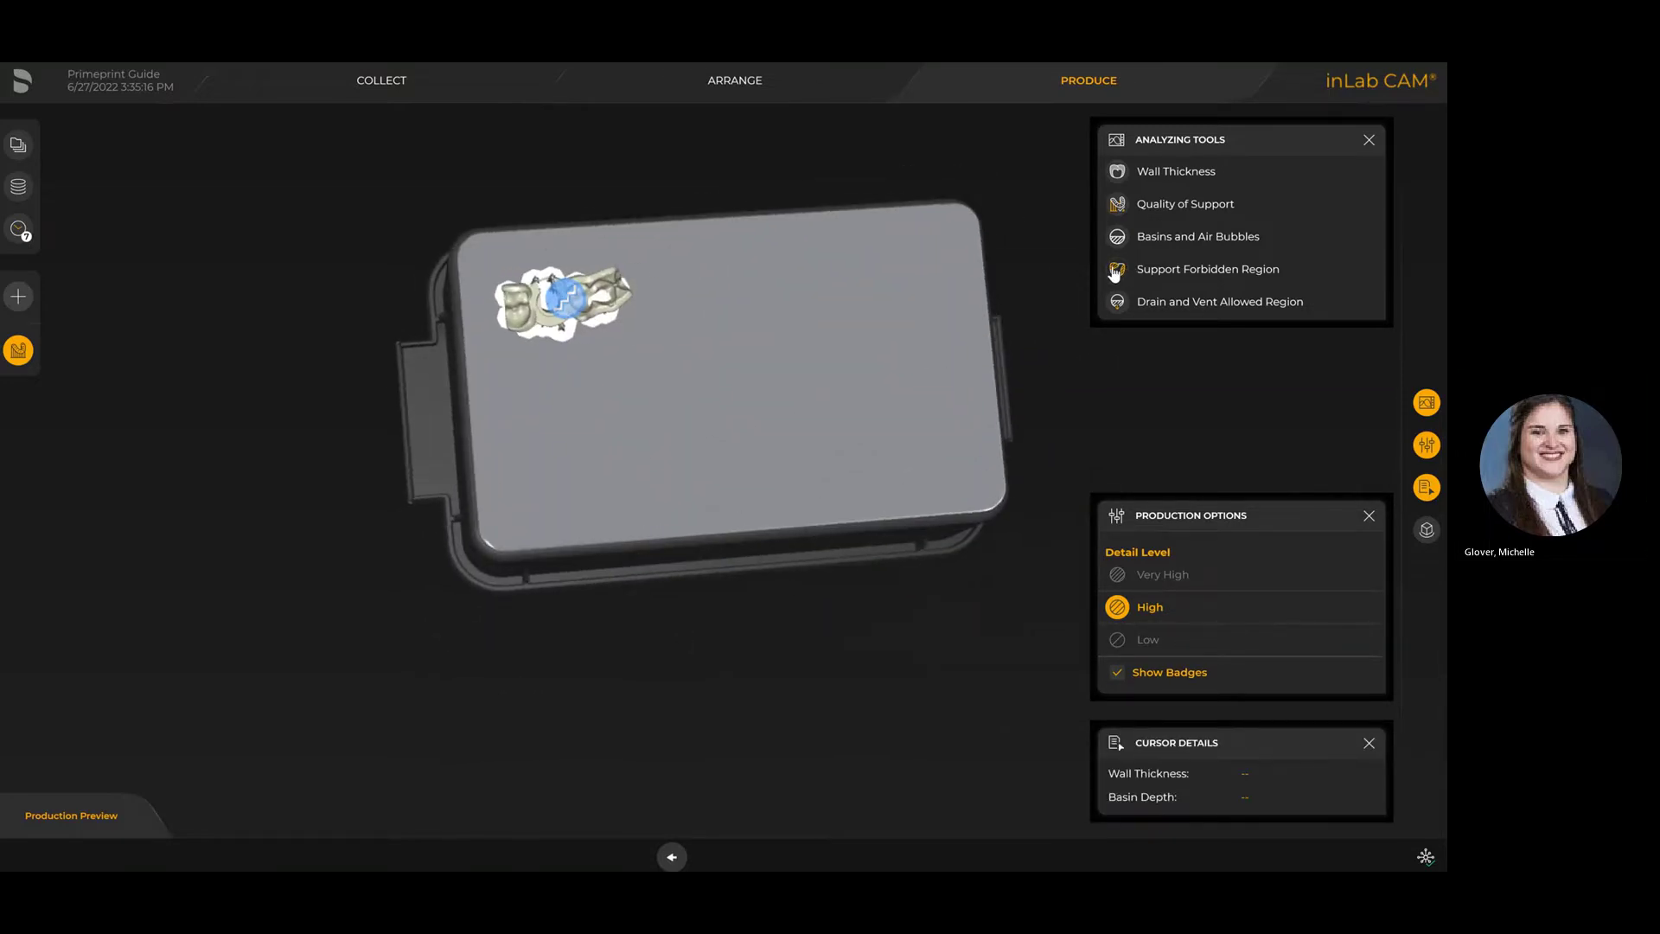
# - Examine the guide with the Quality of Support analysis and the Basins and Air Bubbles analysis
pyautogui.click(1117, 204)
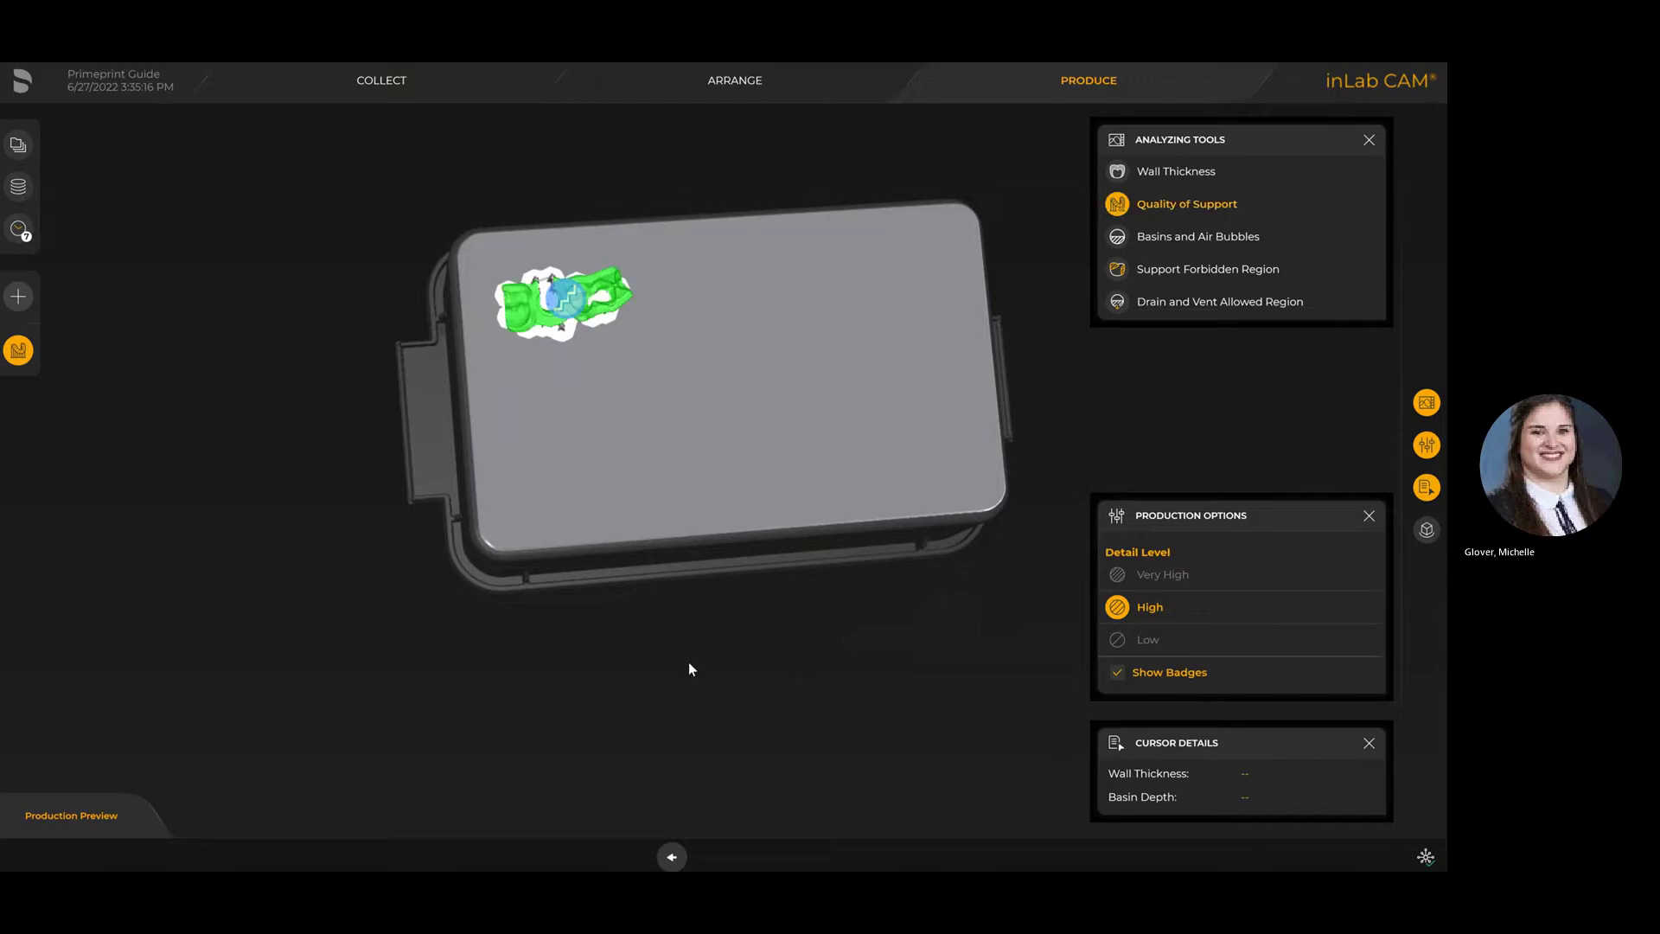
pyautogui.moveTo(689, 667); pyautogui.dragTo(878, 752, button='right')
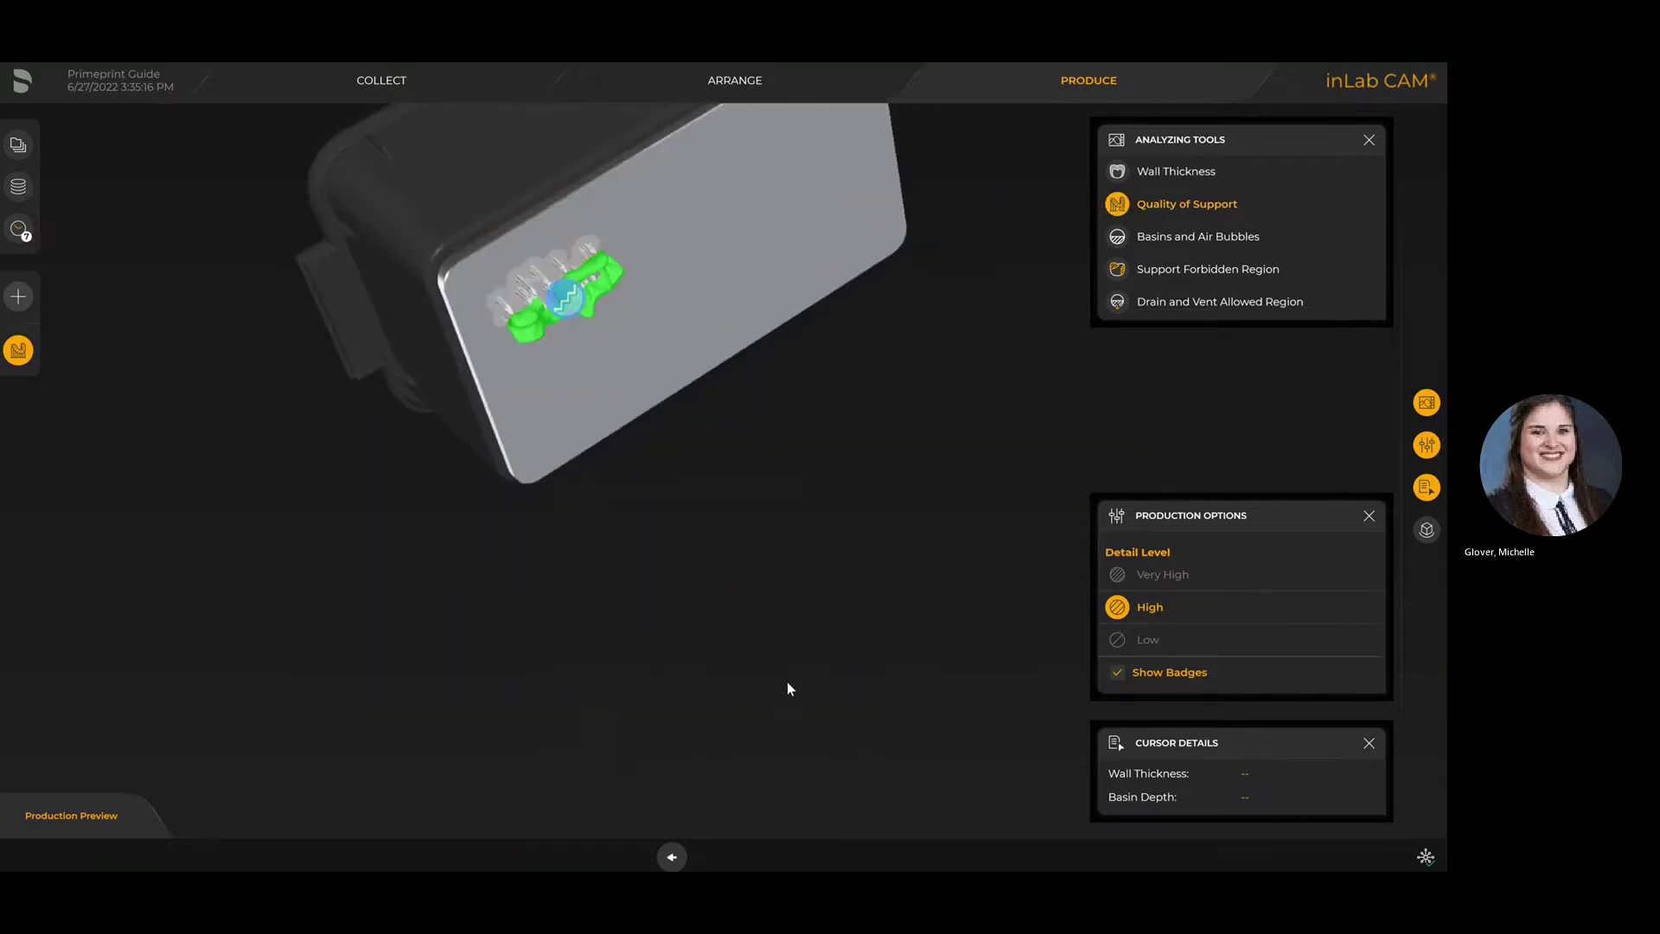
pyautogui.moveTo(788, 683); pyautogui.dragTo(1052, 383, button='right')
pyautogui.click(1116, 208)
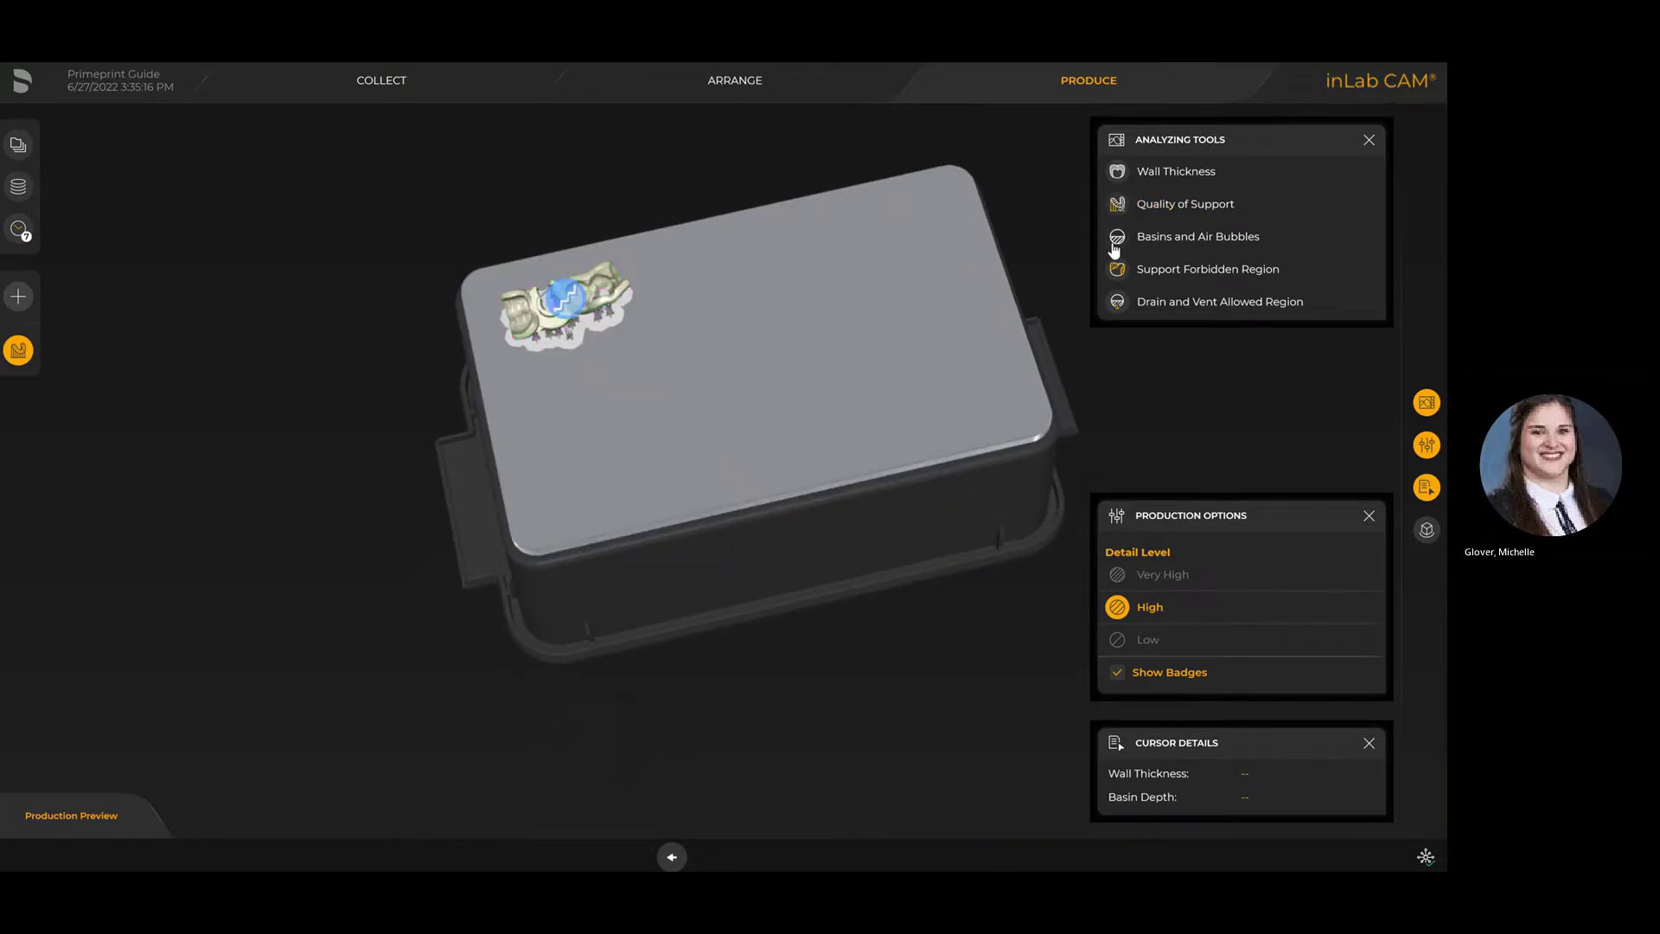
pyautogui.click(1117, 236)
pyautogui.moveTo(748, 599); pyautogui.dragTo(859, 467, button='right')
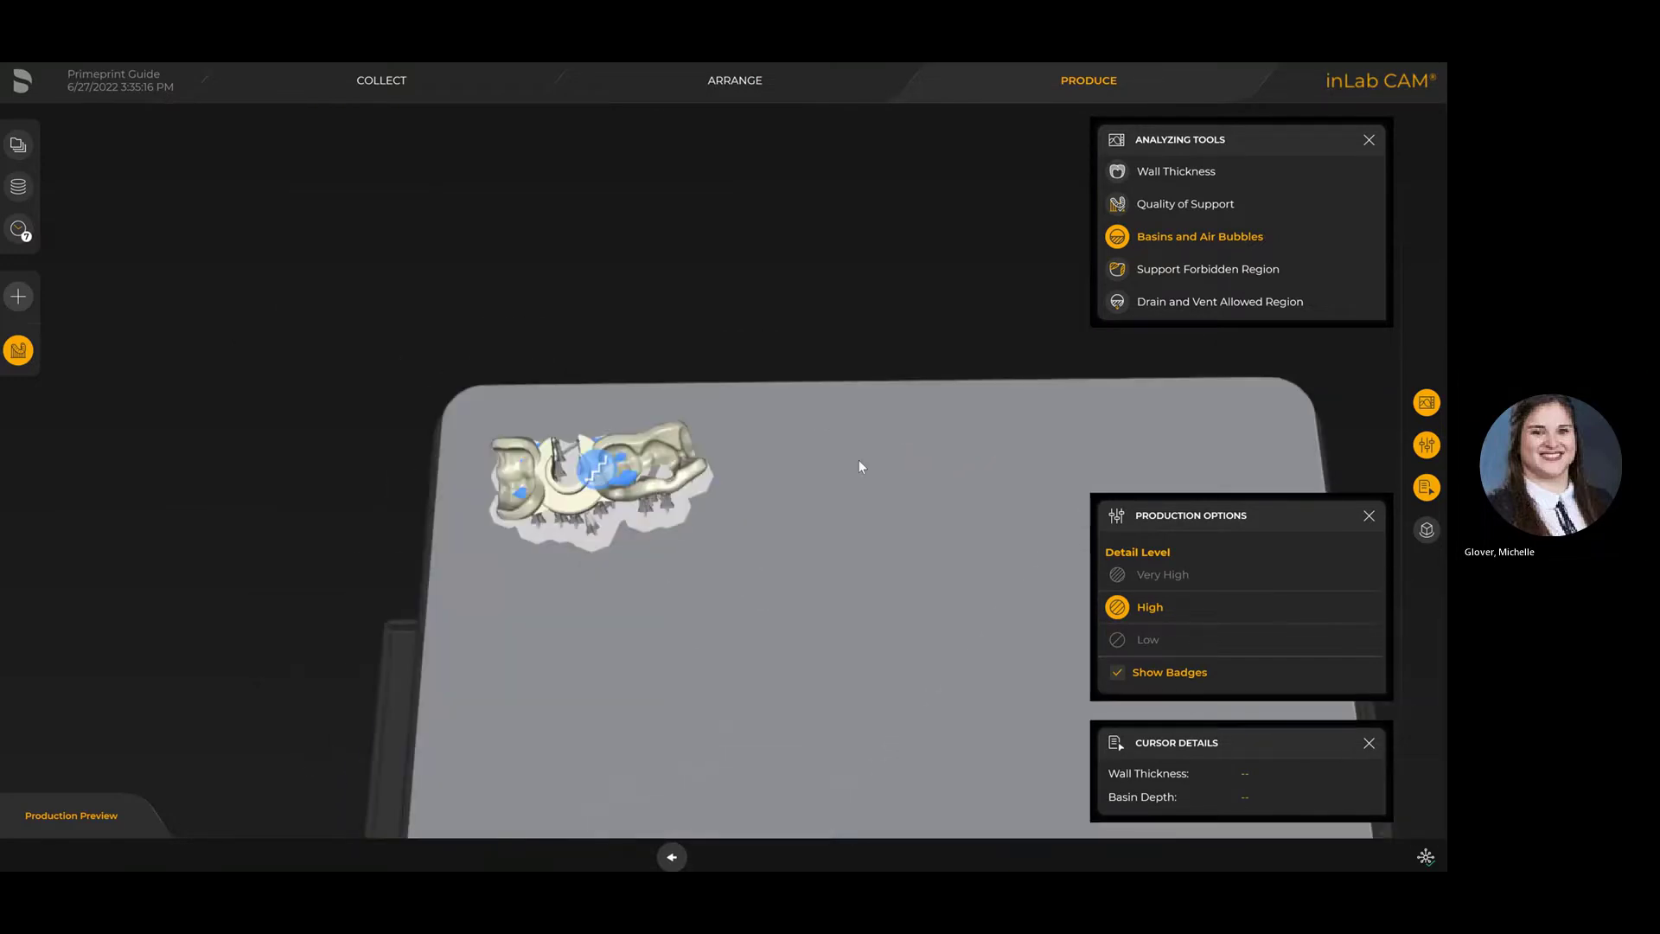
# - Inspect the guide's Support Forbidden Region and its Drain and Vent Allowed Region
pyautogui.click(1117, 269)
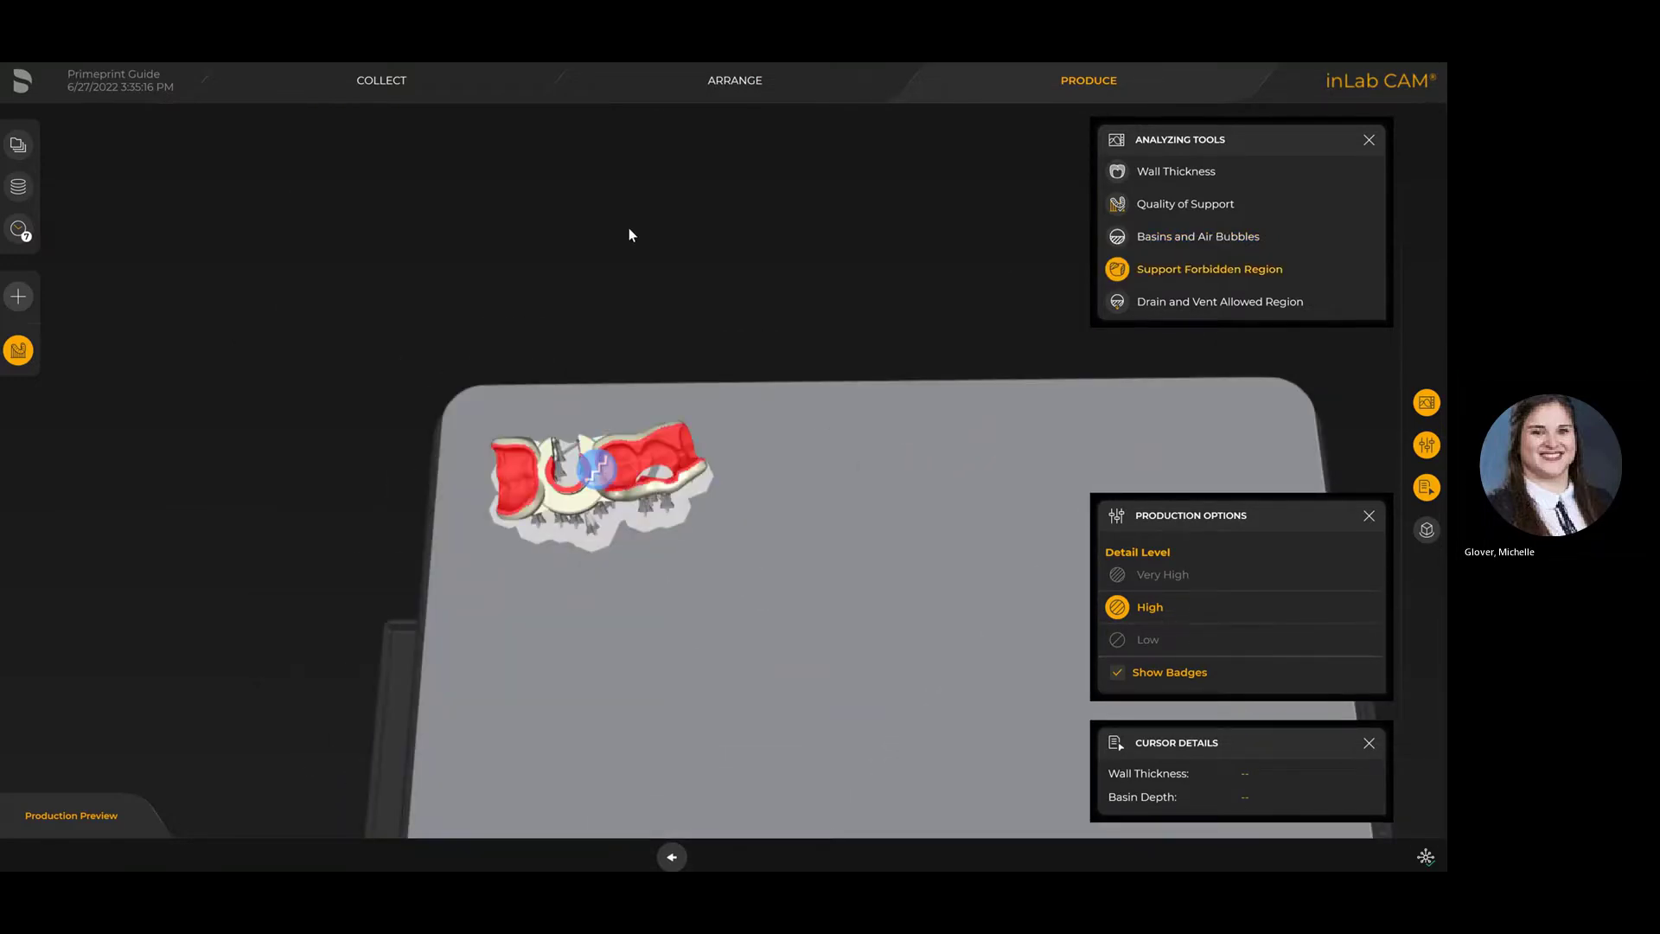
pyautogui.moveTo(626, 347); pyautogui.dragTo(639, 221, button='right')
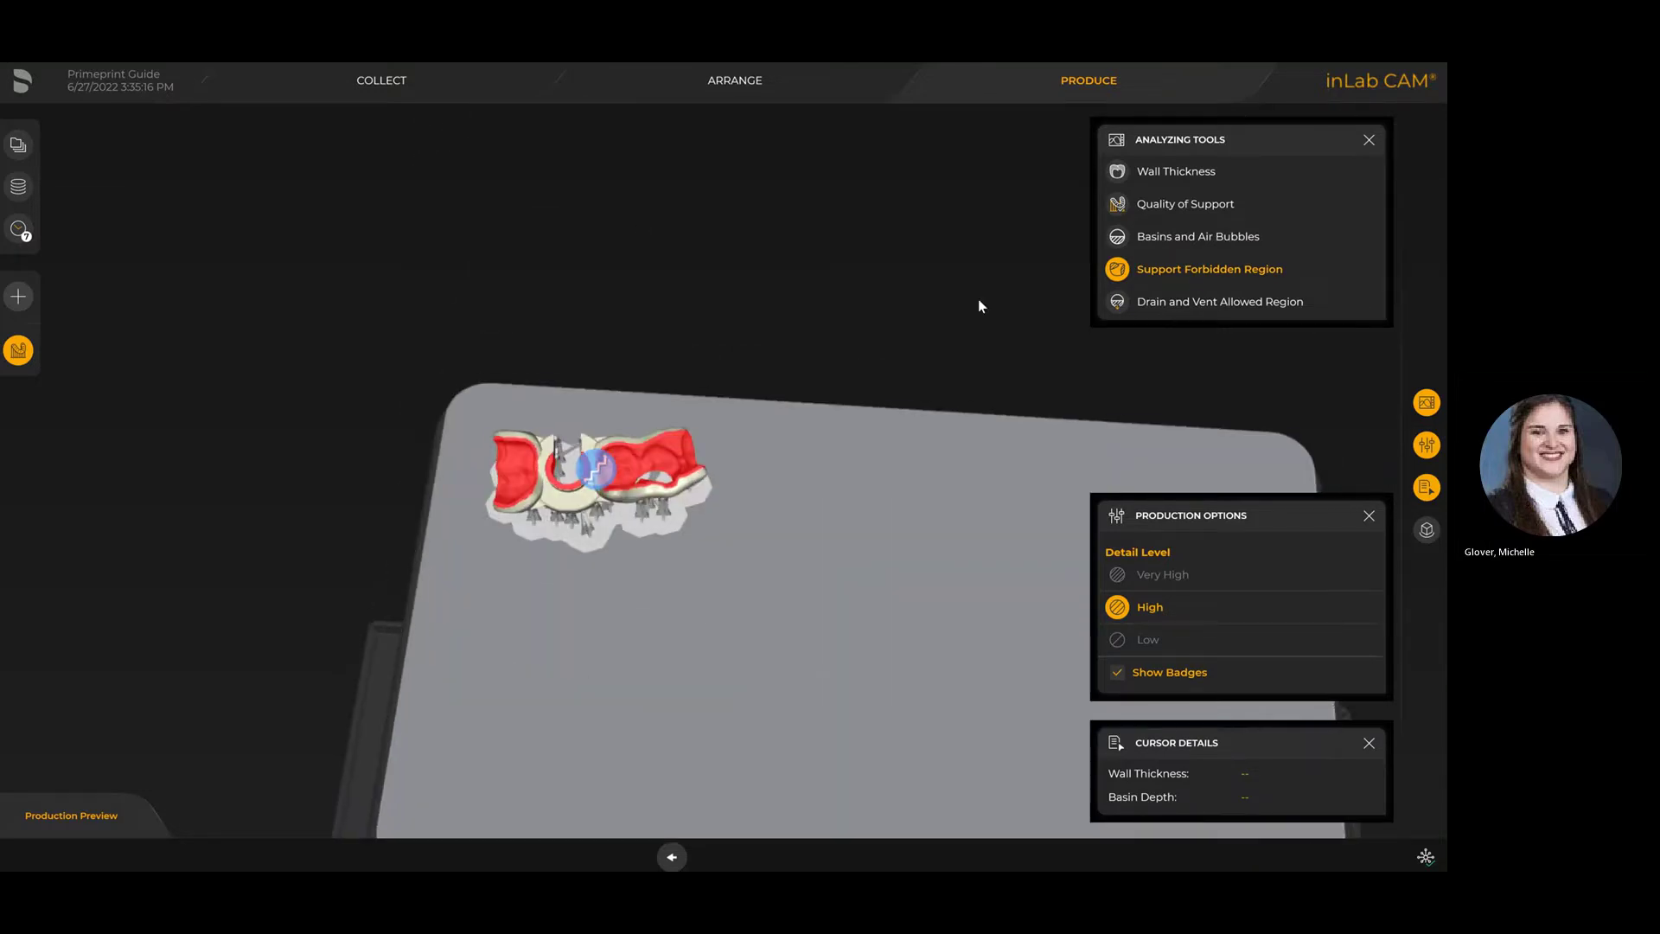
pyautogui.click(1117, 269)
pyautogui.click(1117, 302)
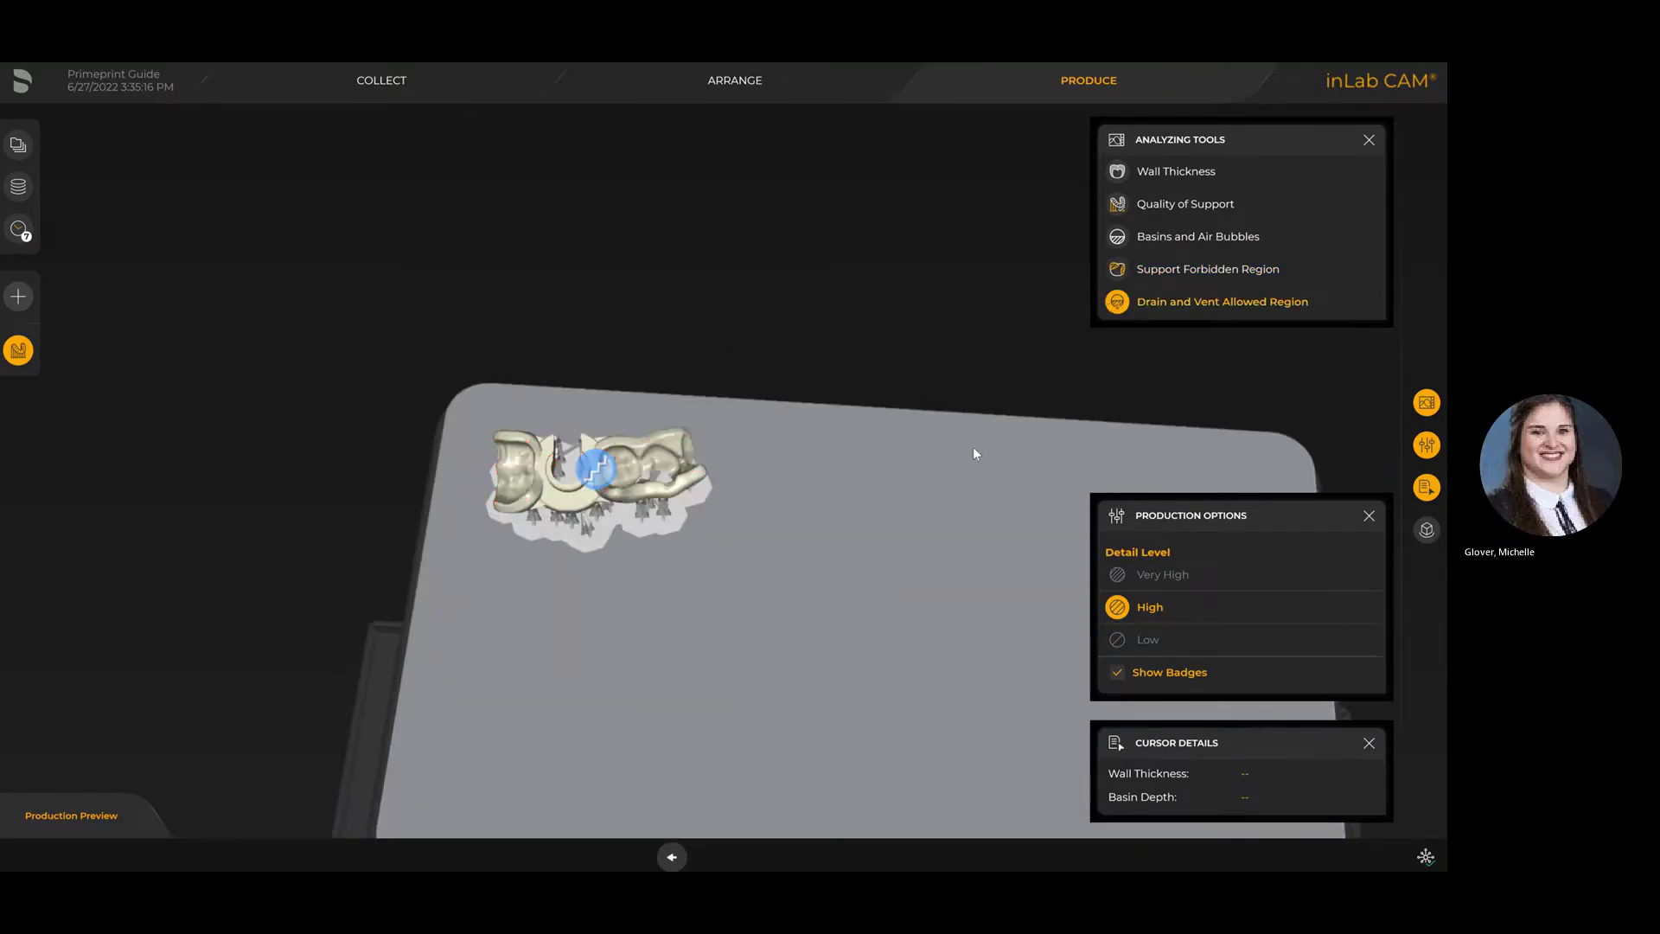
pyautogui.moveTo(761, 545); pyautogui.dragTo(942, 389, button='right')
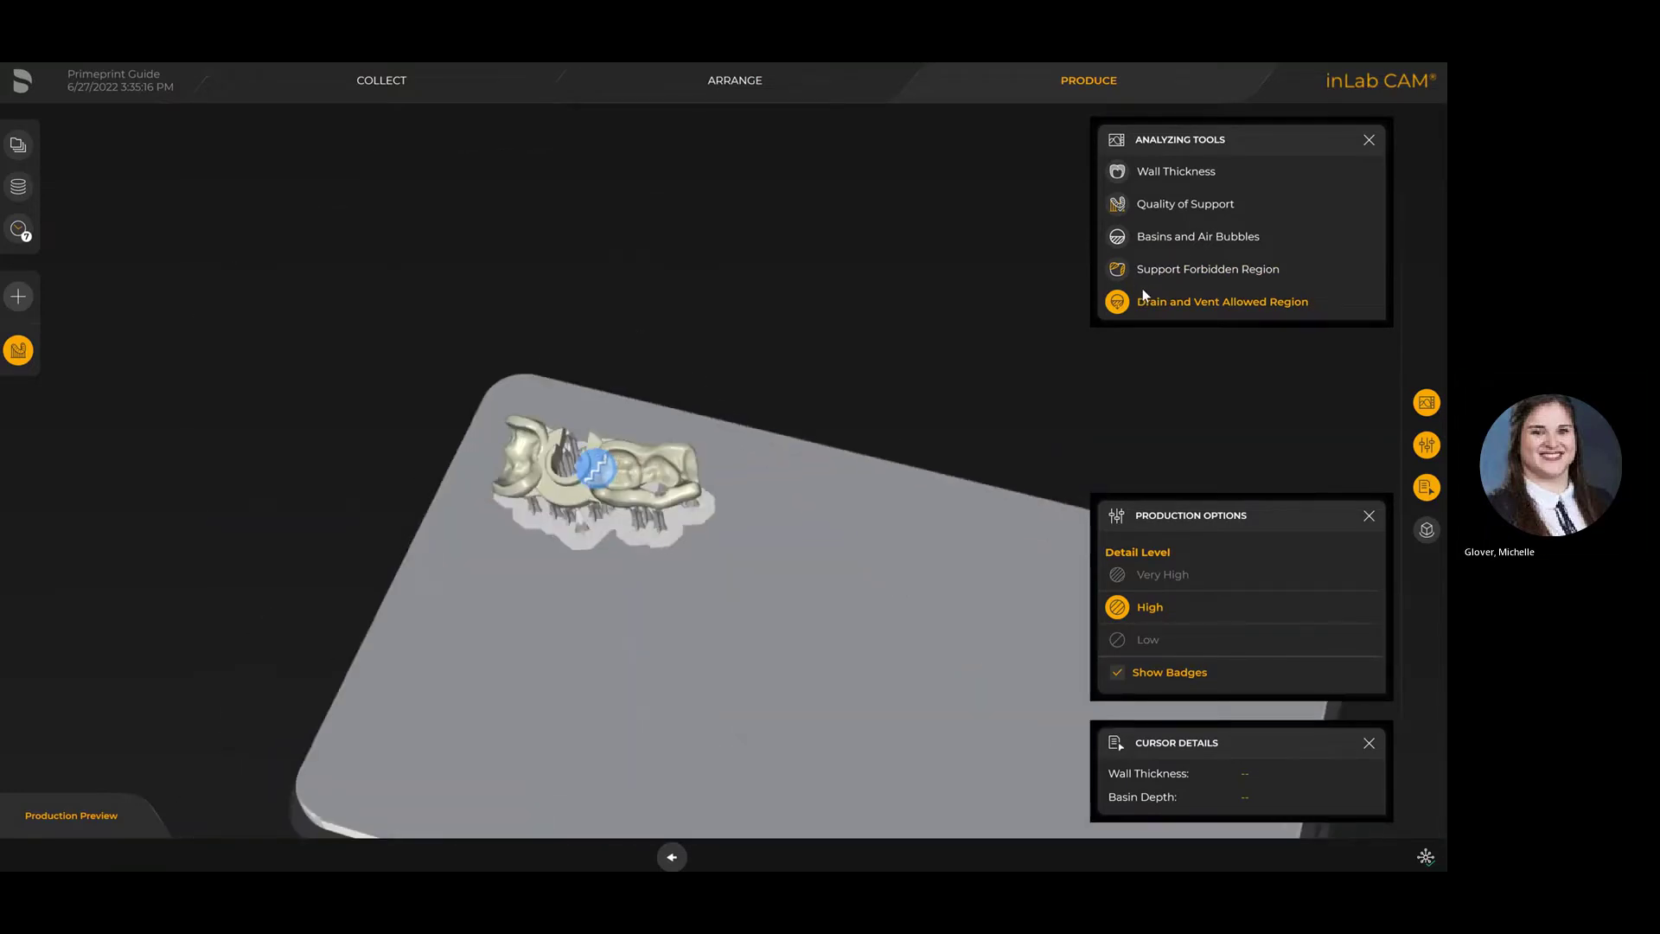
pyautogui.click(1116, 303)
# - Go back to the Arrange phase and return to the Restoration Positioning stage for the guide
pyautogui.click(735, 80)
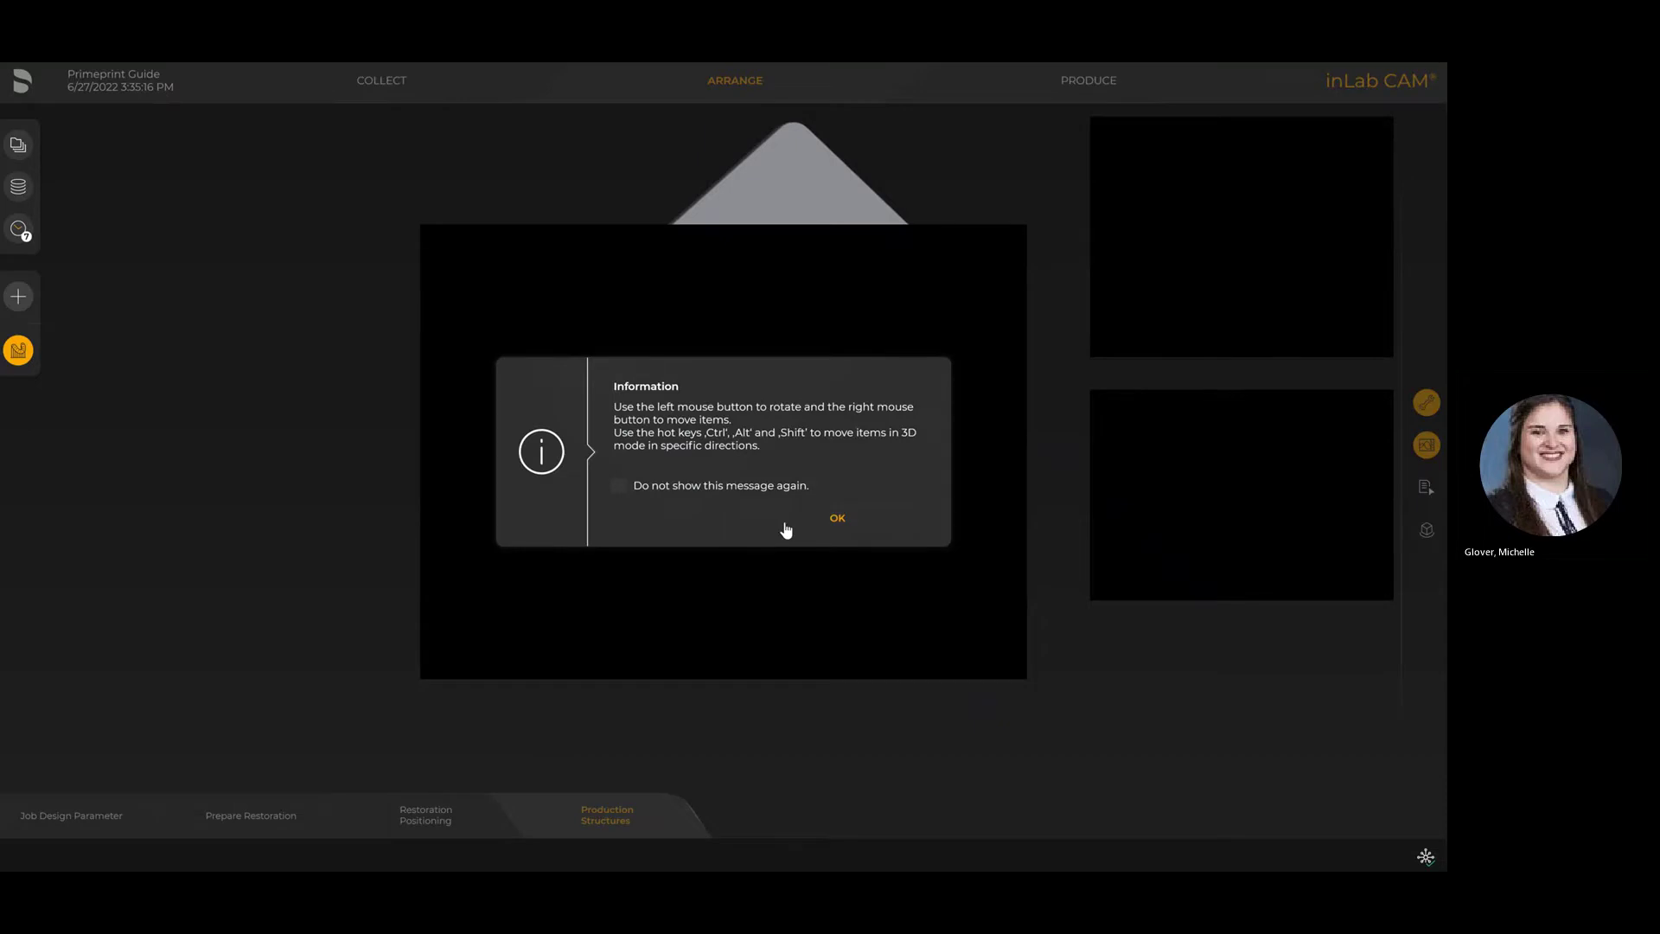
pyautogui.click(778, 515)
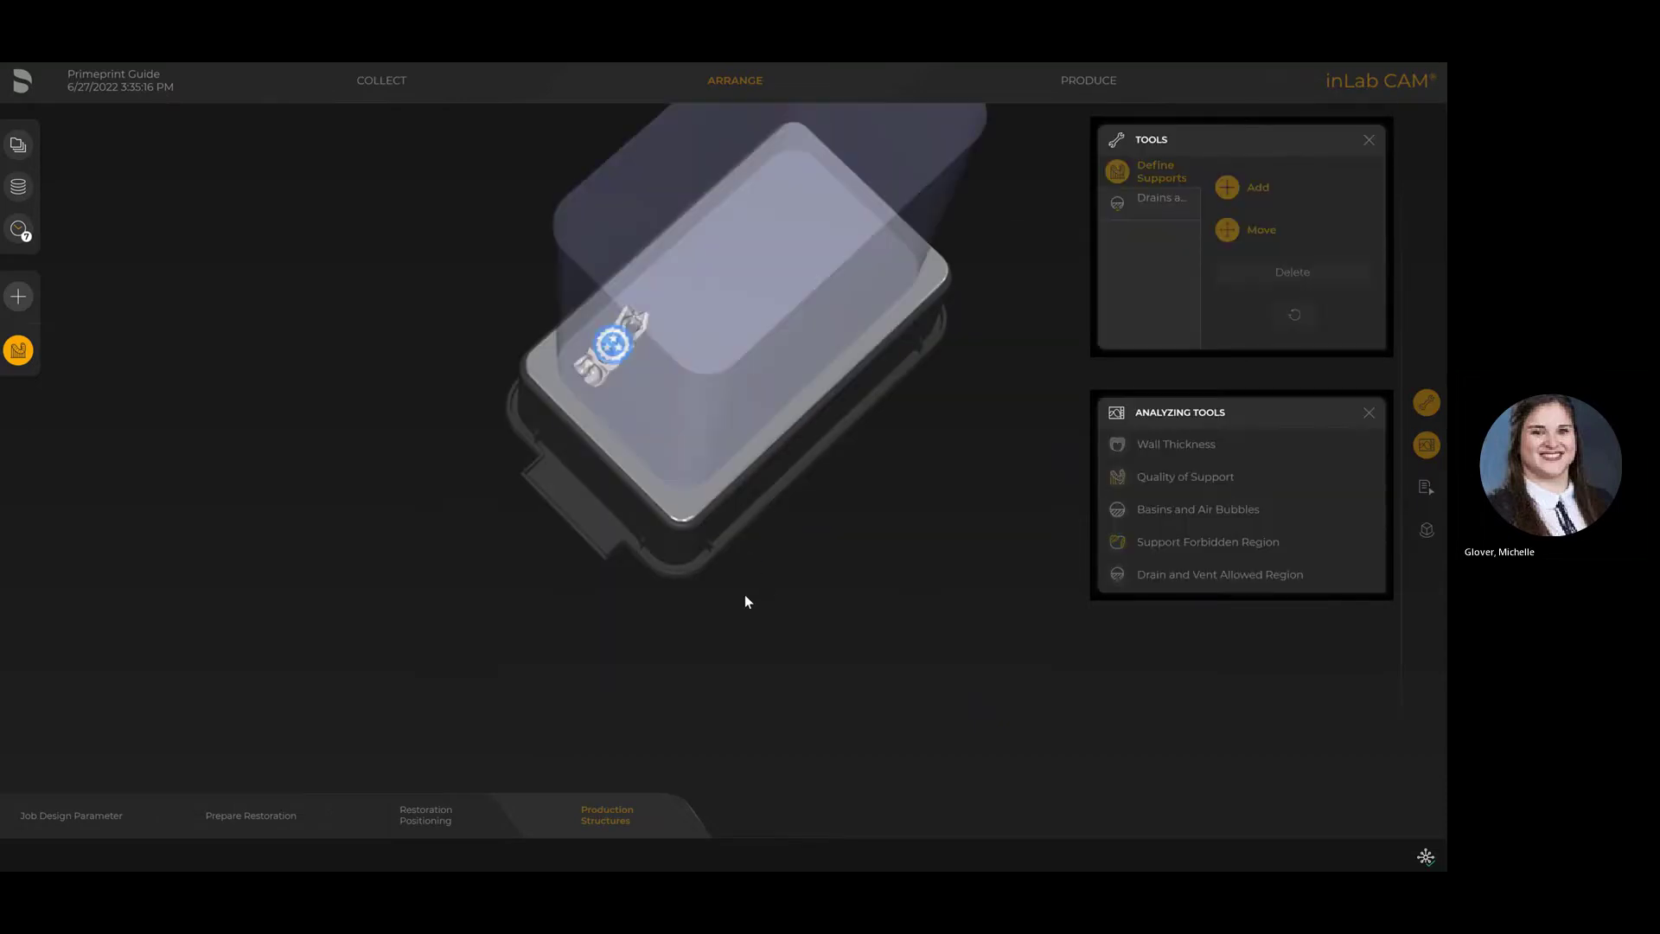
pyautogui.moveTo(700, 565); pyautogui.dragTo(626, 486, button='middle')
pyautogui.moveTo(997, 501); pyautogui.dragTo(714, 432, button='middle')
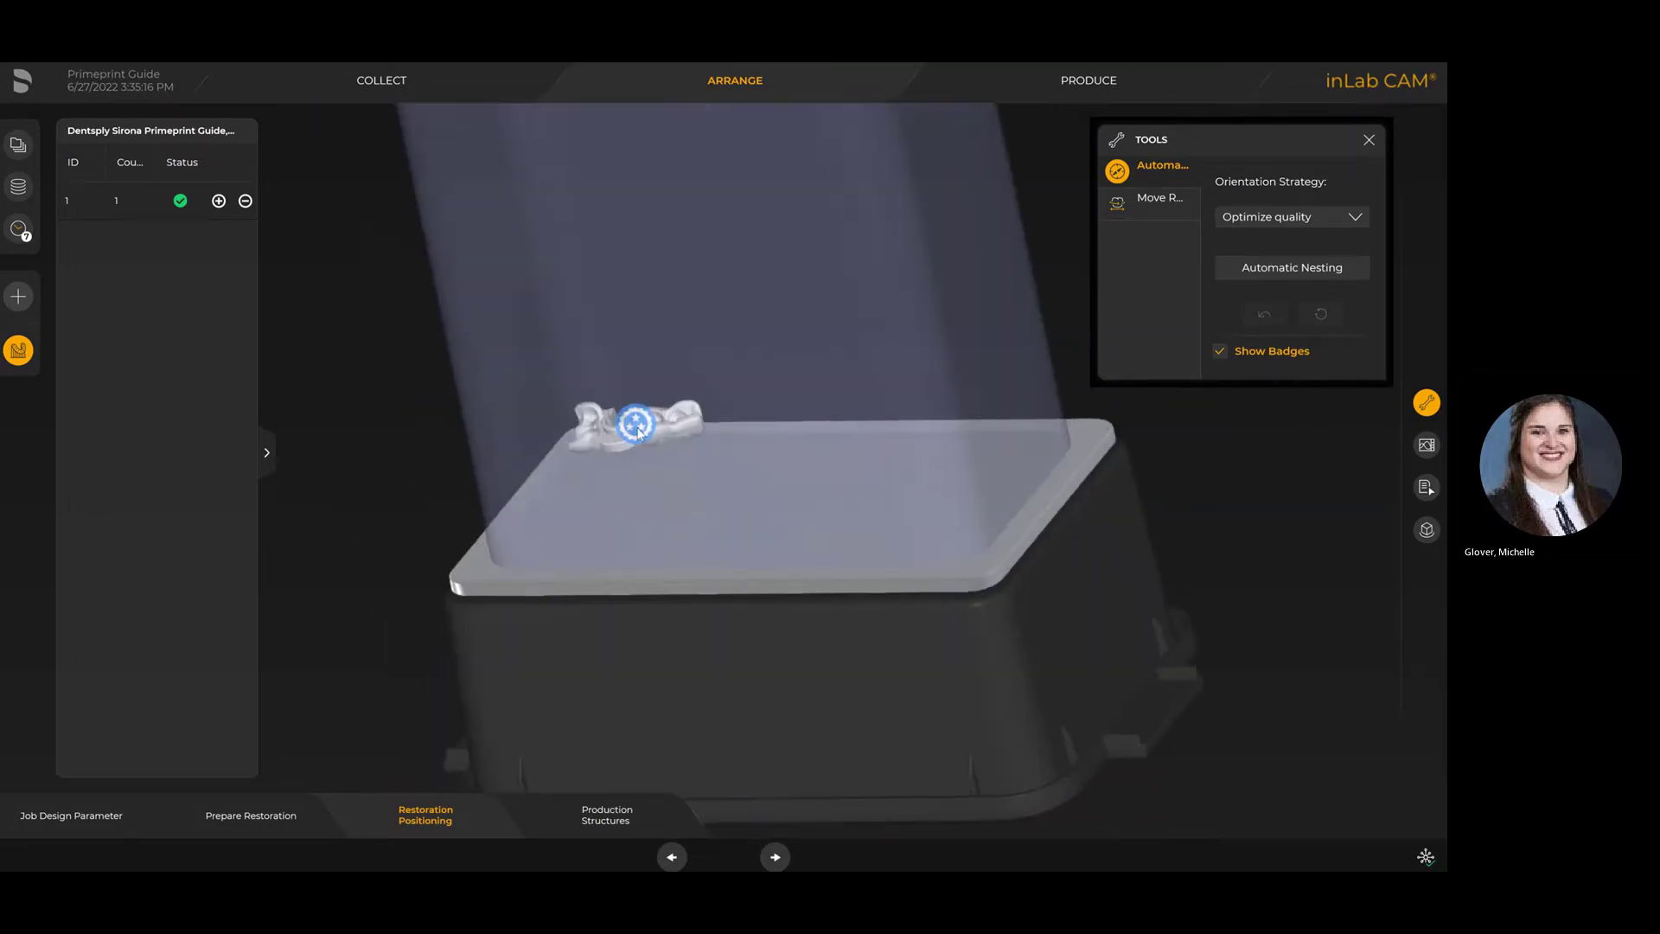
# - Set the guide's orientation strategy to Optimize footprint
pyautogui.click(1288, 216)
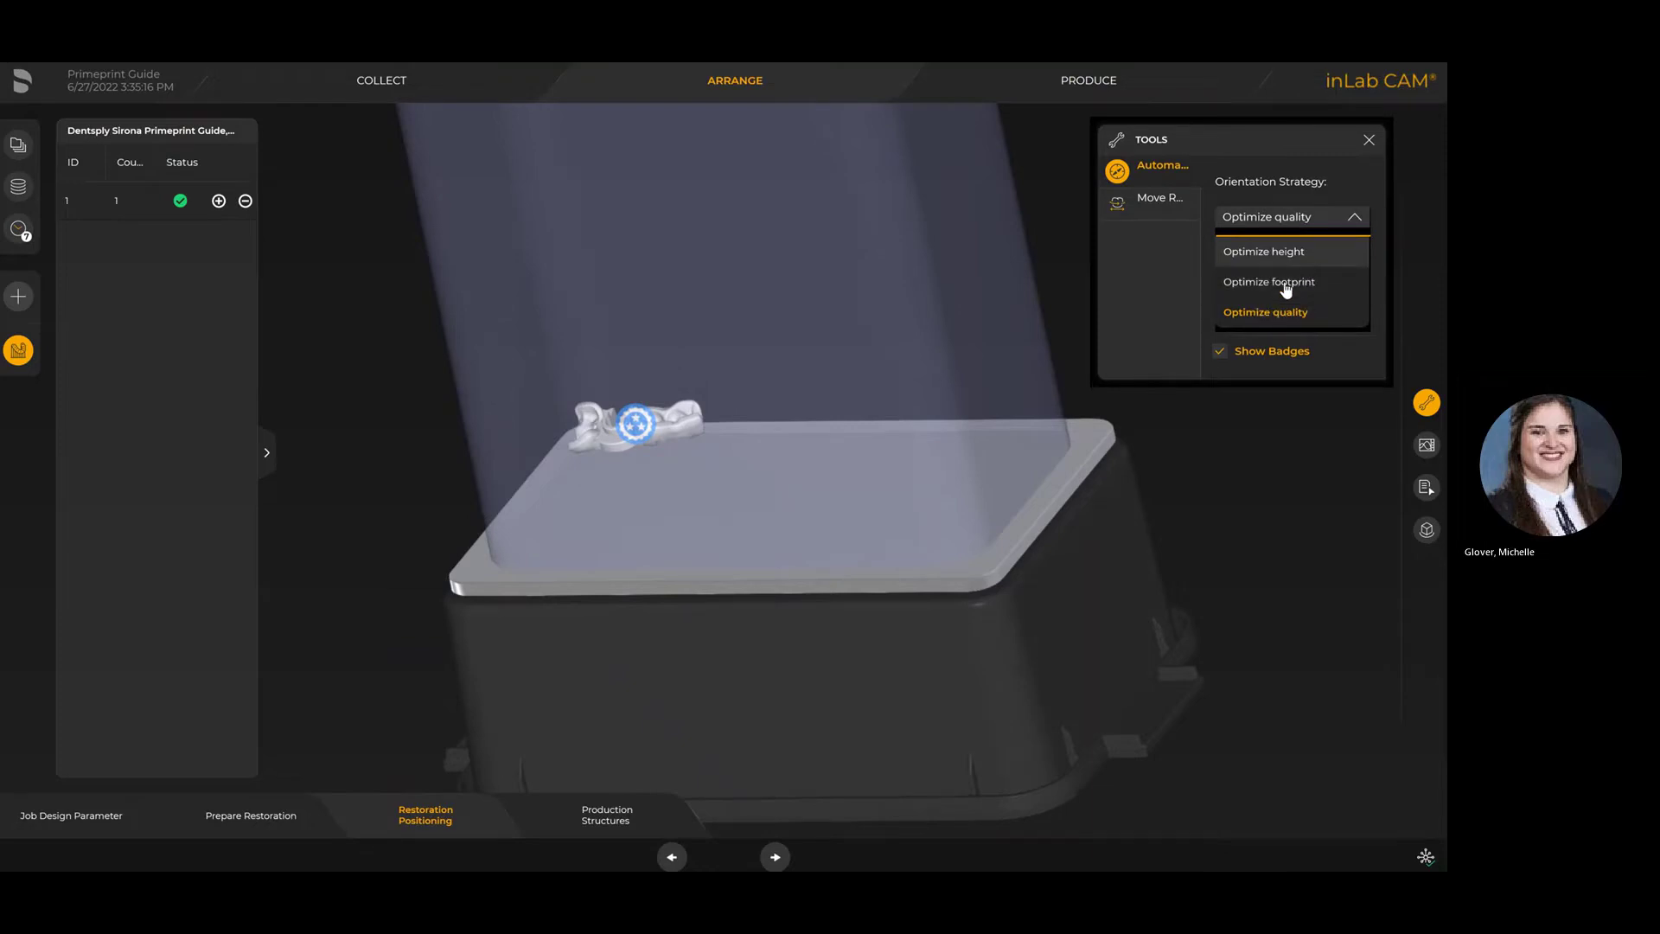
pyautogui.click(1285, 288)
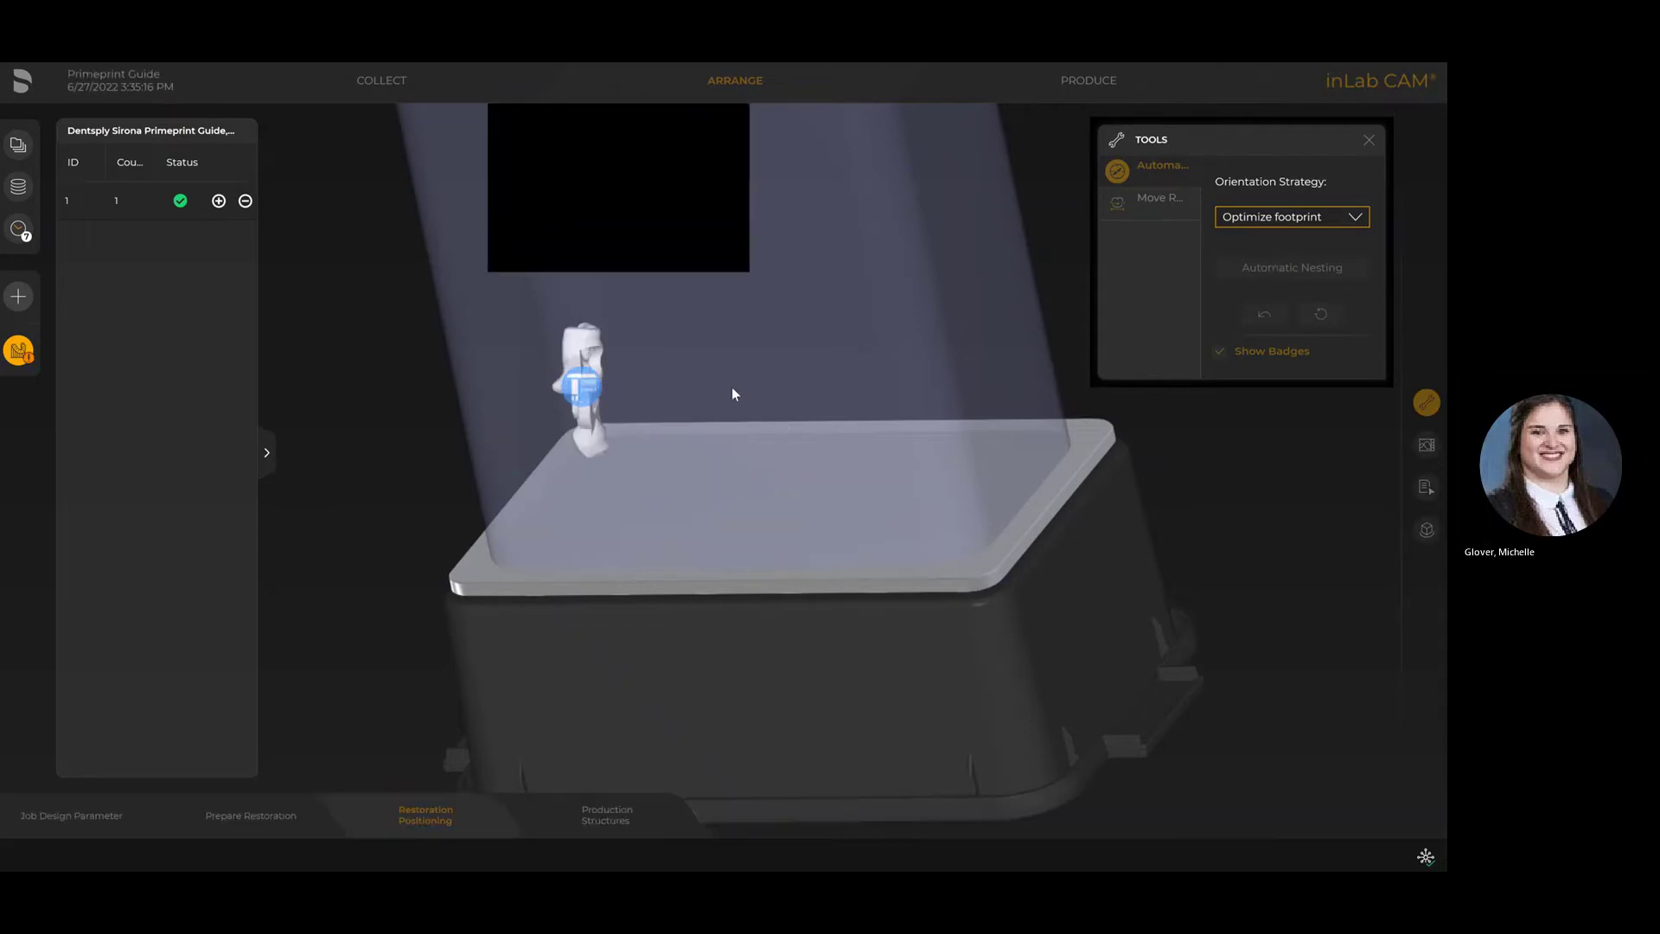
pyautogui.moveTo(669, 325); pyautogui.dragTo(660, 388, button='right')
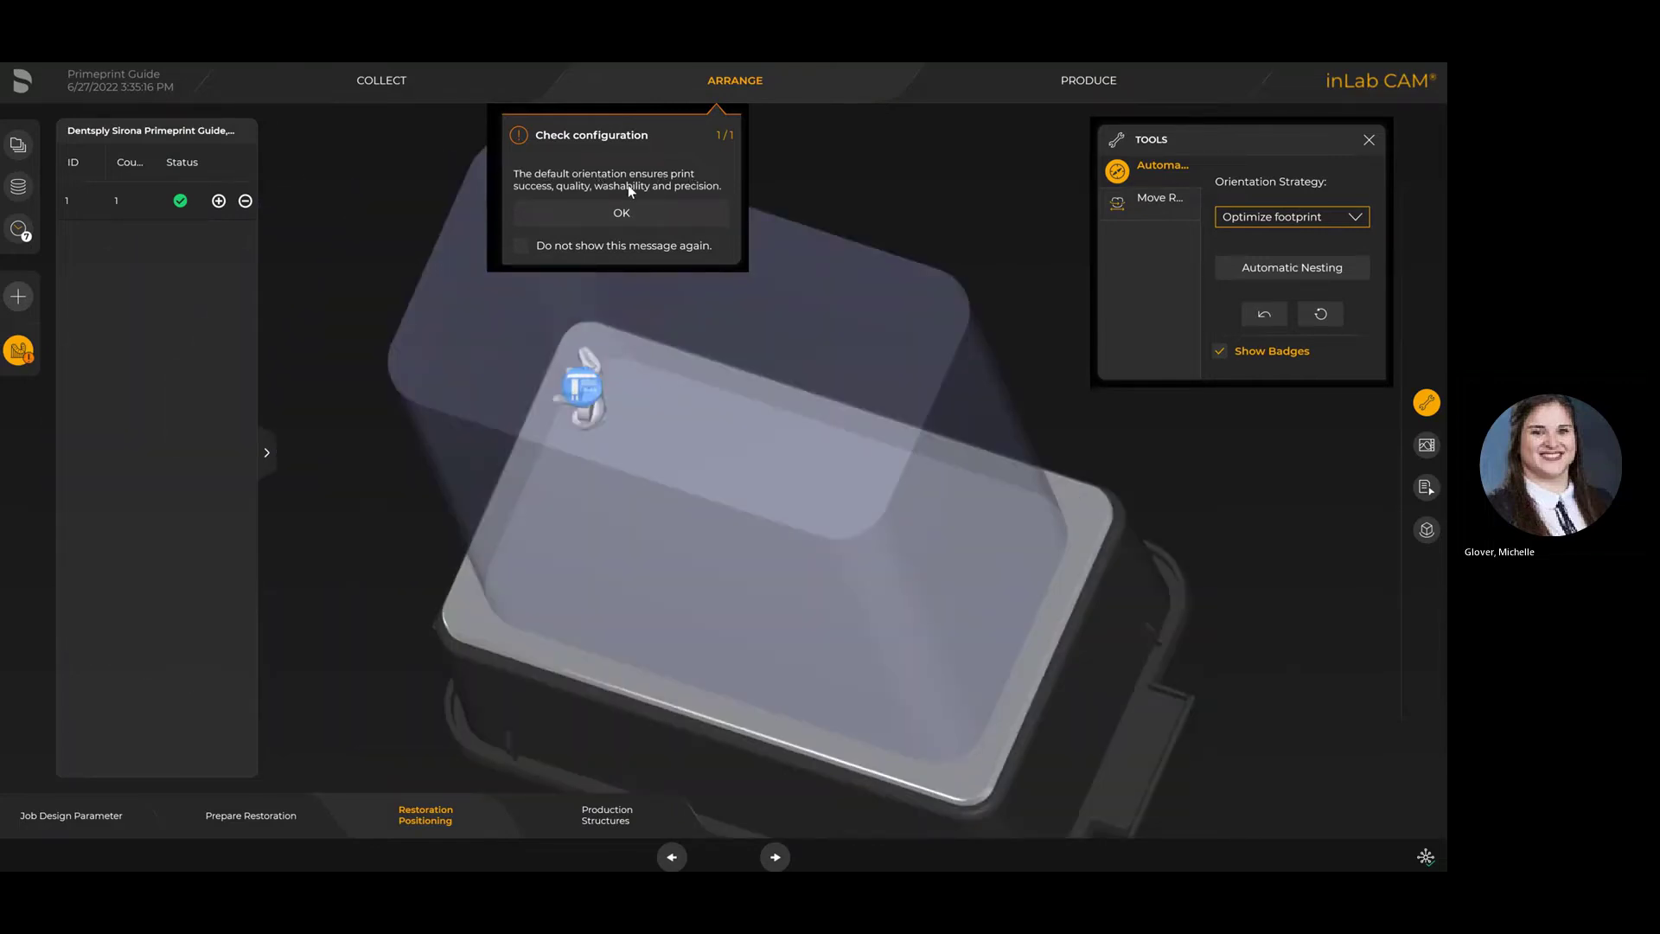
# - Set the orientation strategy to Optimize height and run automatic nesting
pyautogui.click(1276, 217)
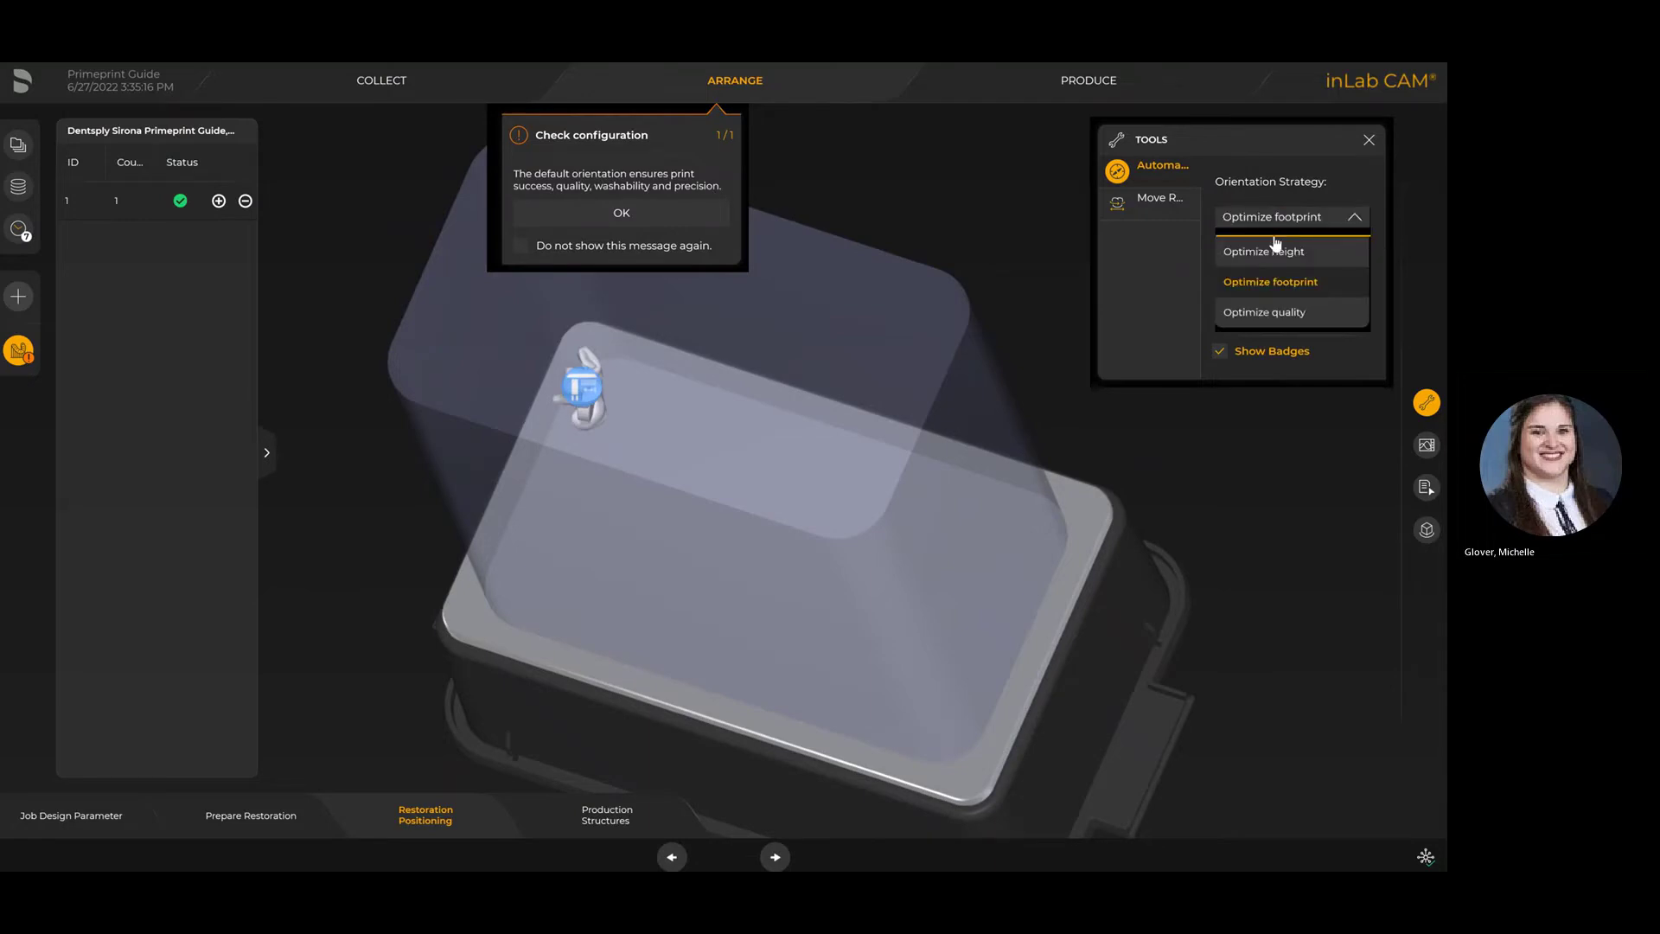
pyautogui.click(1263, 251)
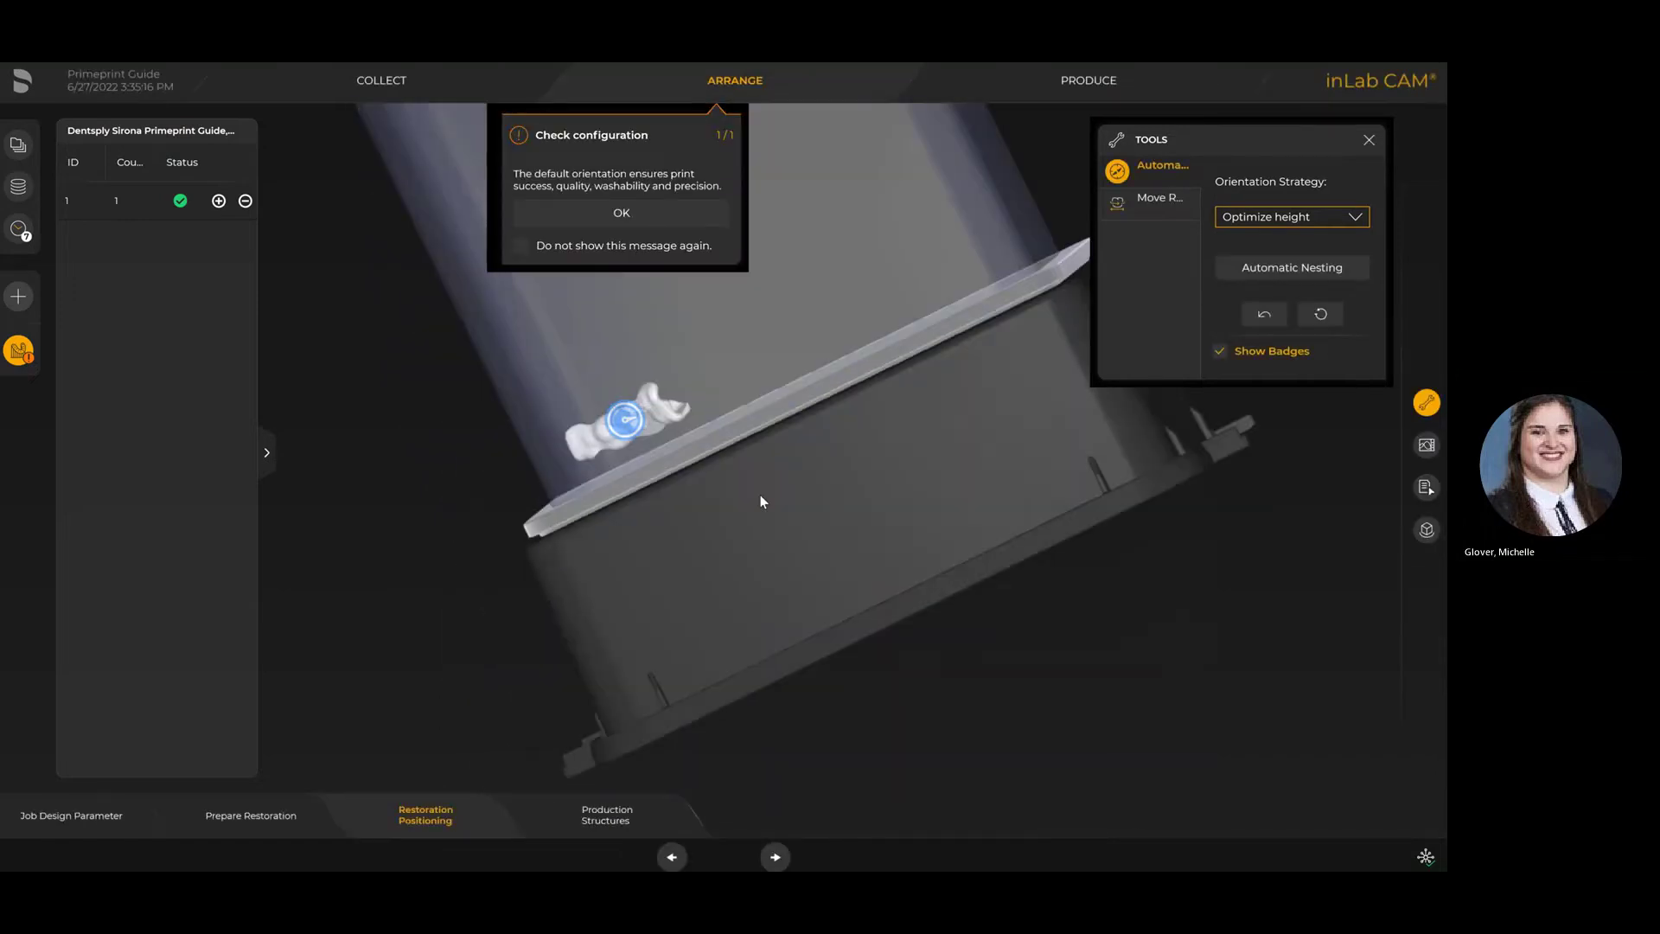
pyautogui.moveTo(880, 500); pyautogui.dragTo(671, 615, button='middle')
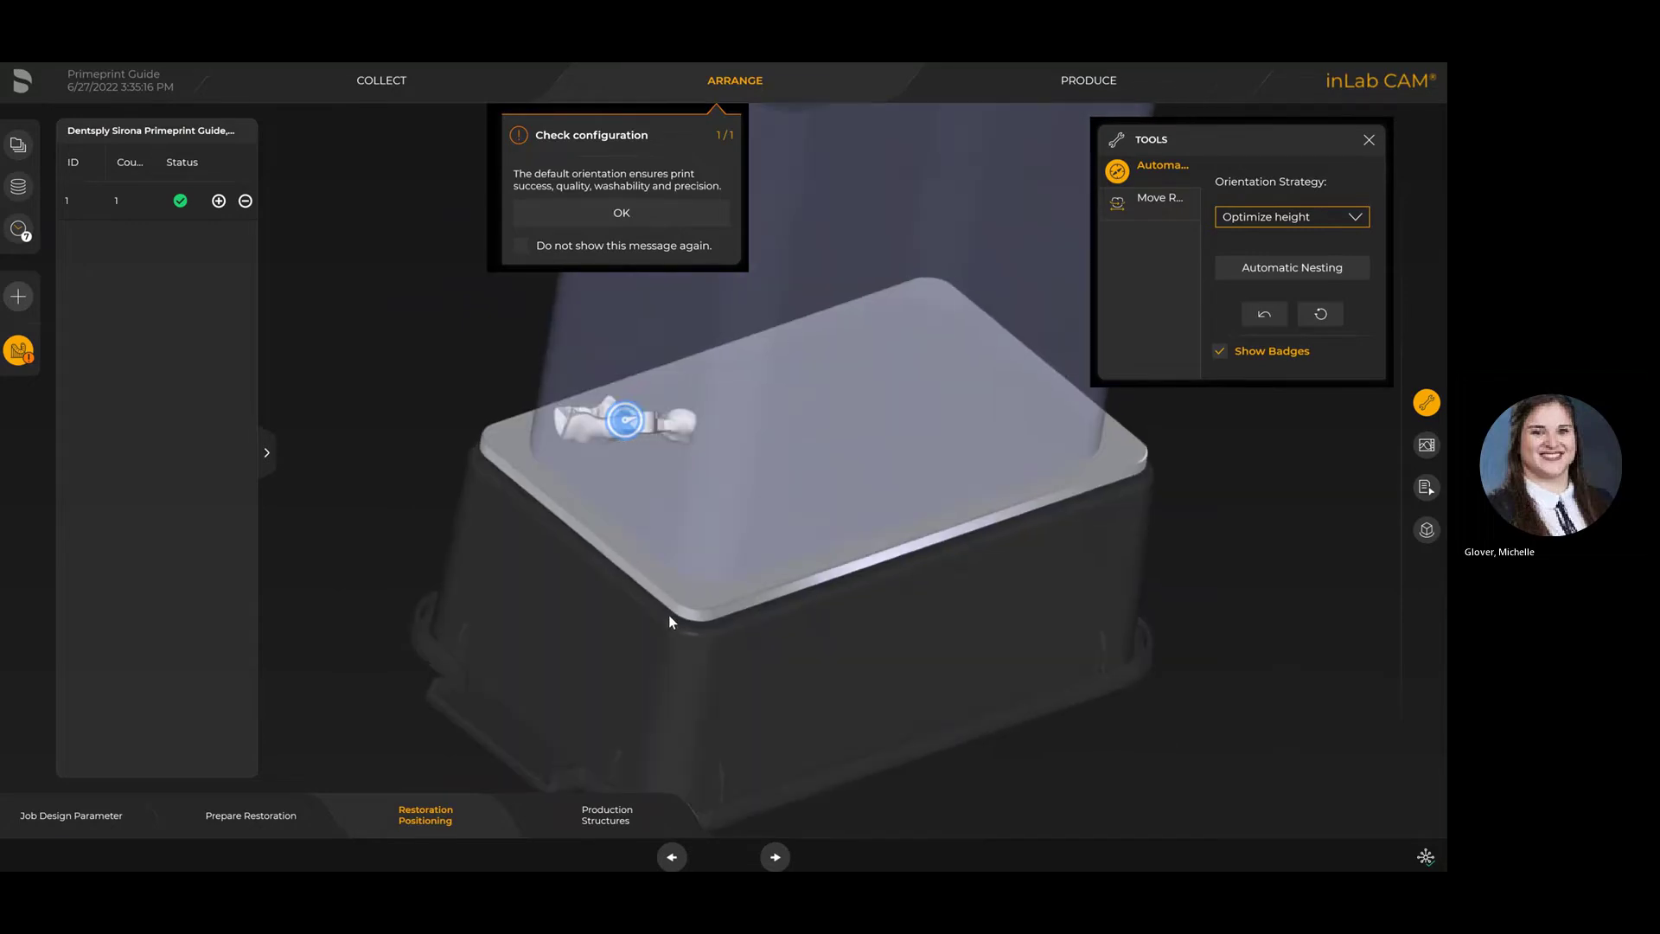
pyautogui.click(1271, 269)
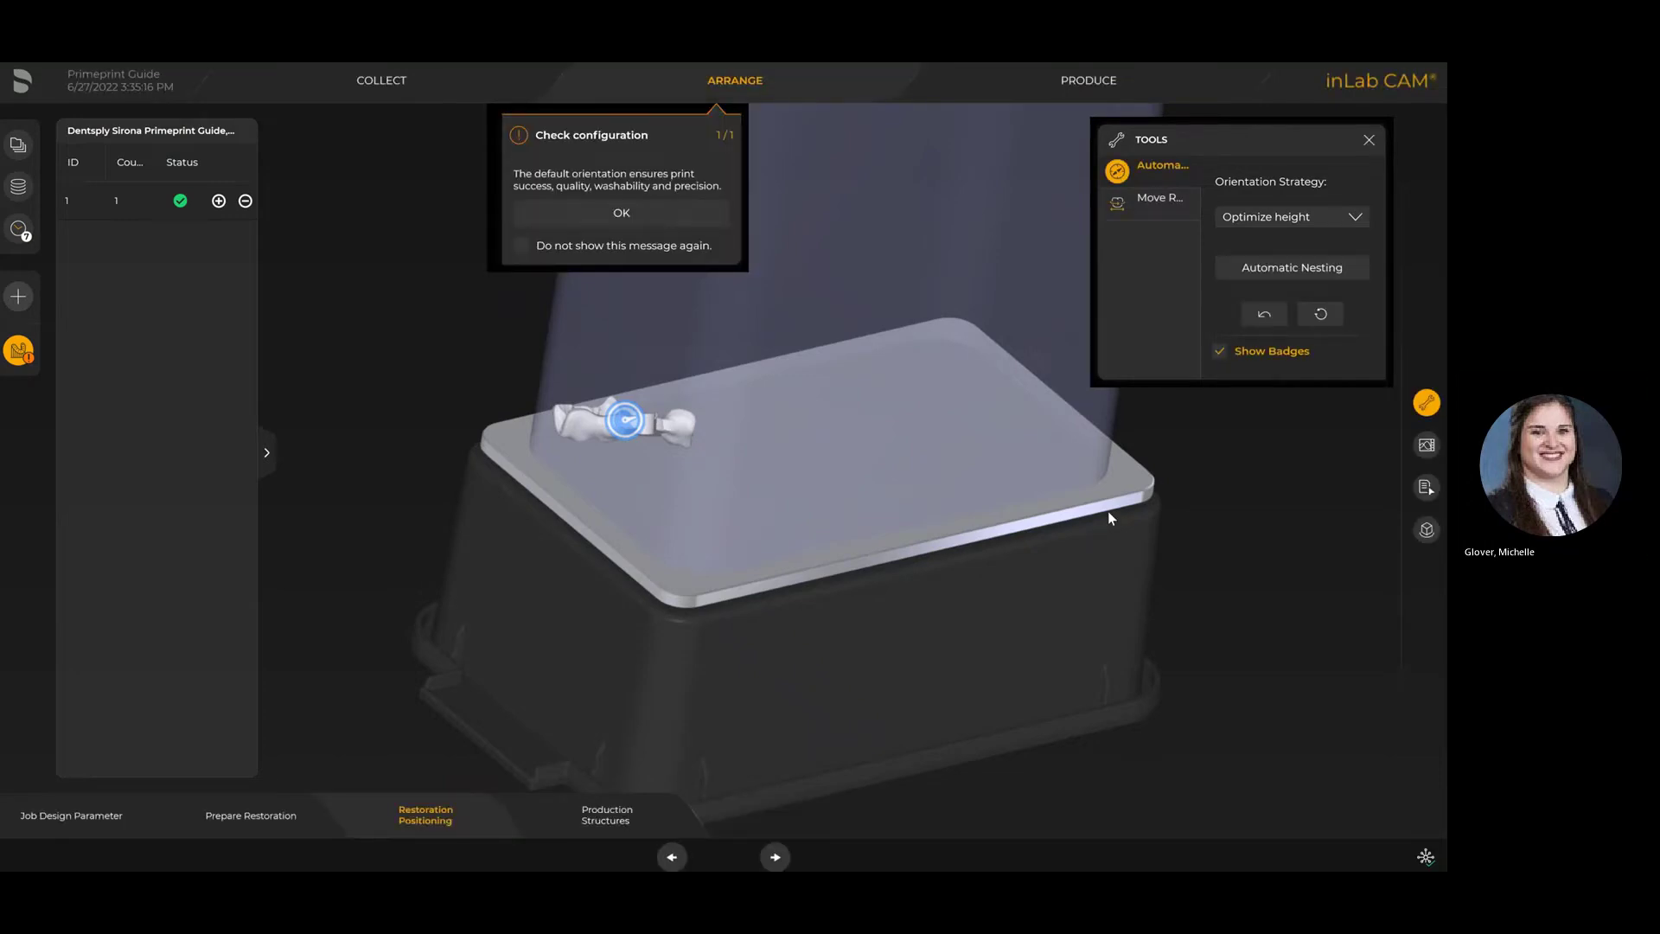
# - Set the guide's orientation strategy back to Optimize quality
pyautogui.click(1280, 216)
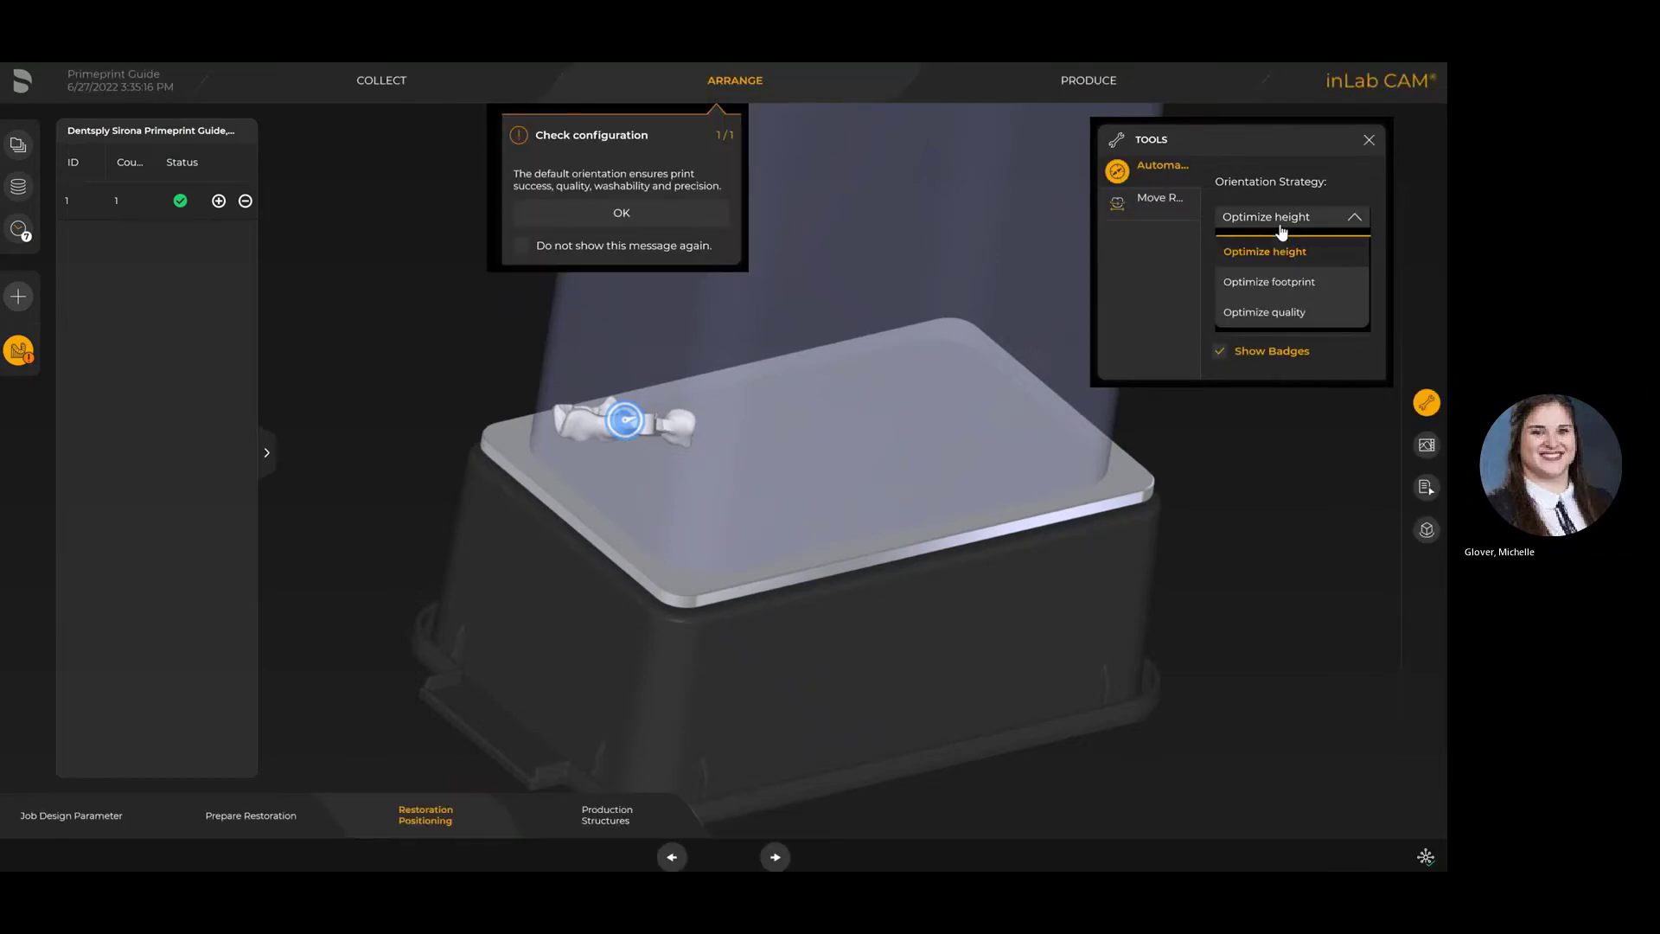
pyautogui.click(1252, 313)
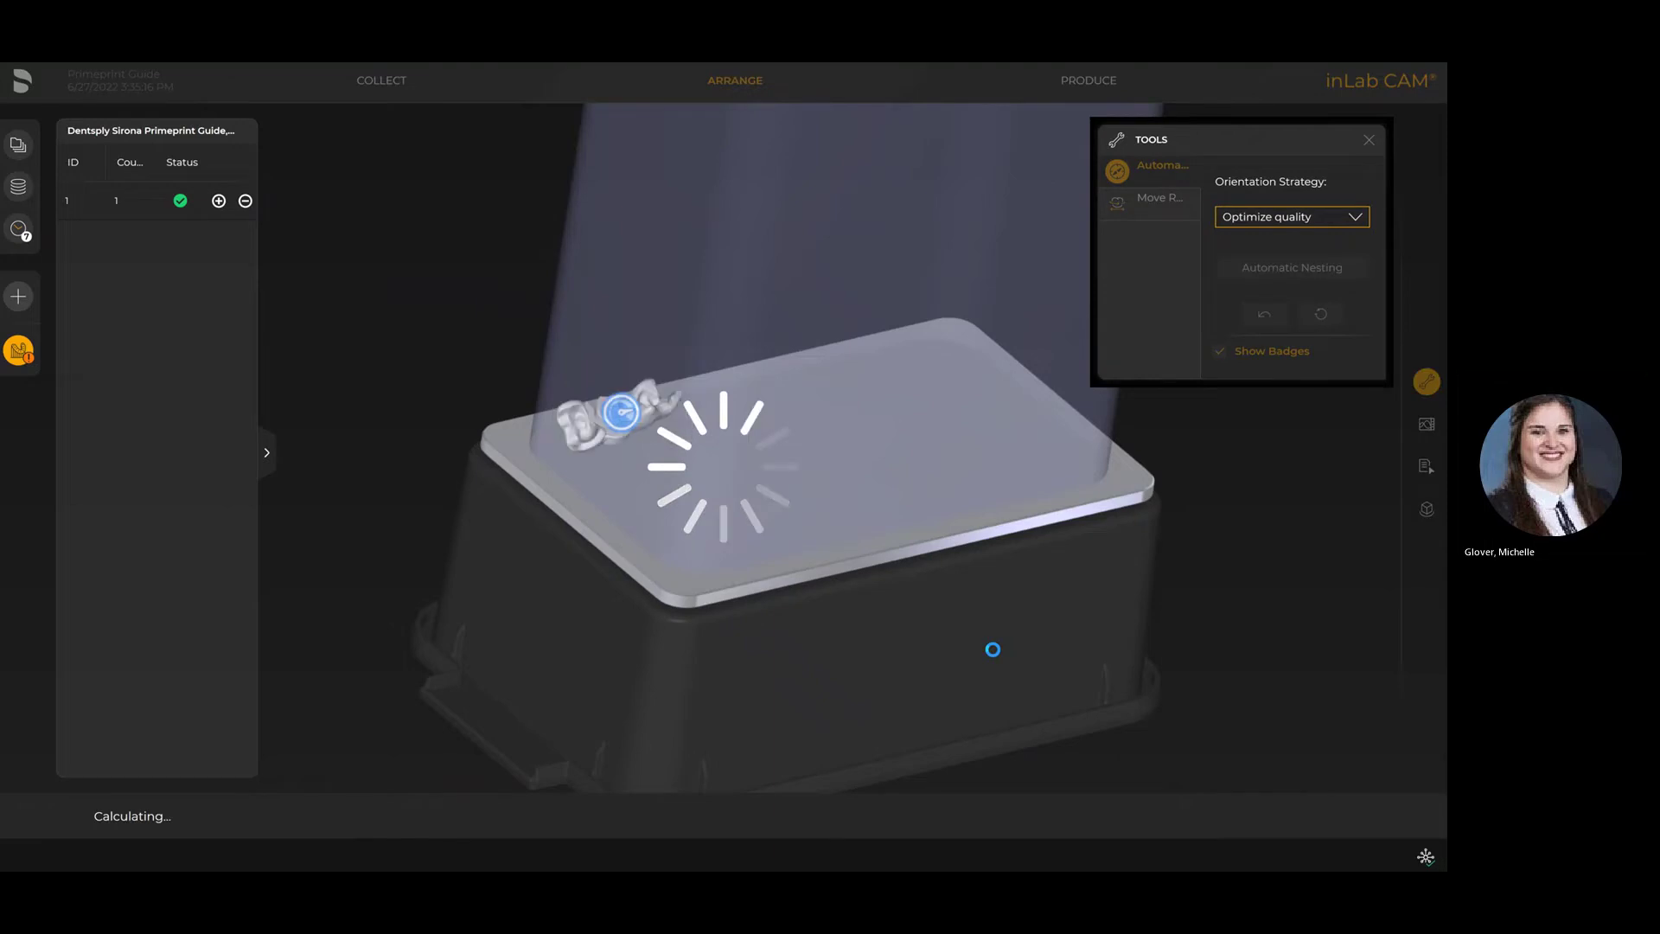
# - In horizontal move mode, turn the guide crosswise and reposition it inside the printable area near the build platform's short edge
pyautogui.click(1143, 204)
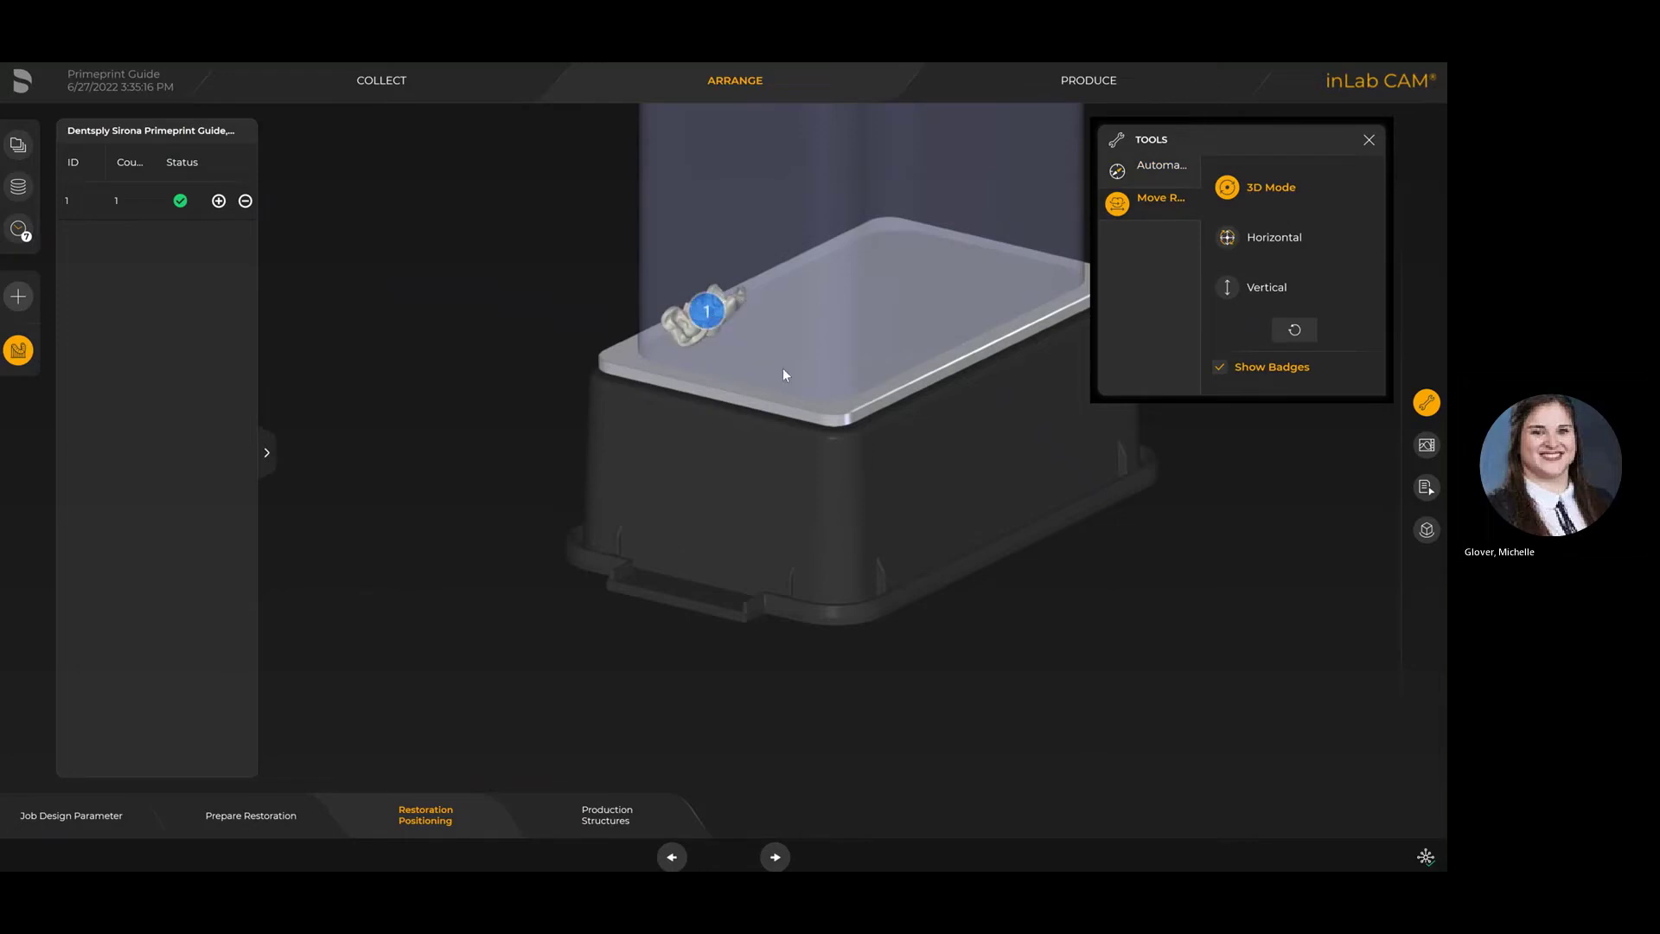
pyautogui.moveTo(781, 366); pyautogui.dragTo(755, 443, button='right')
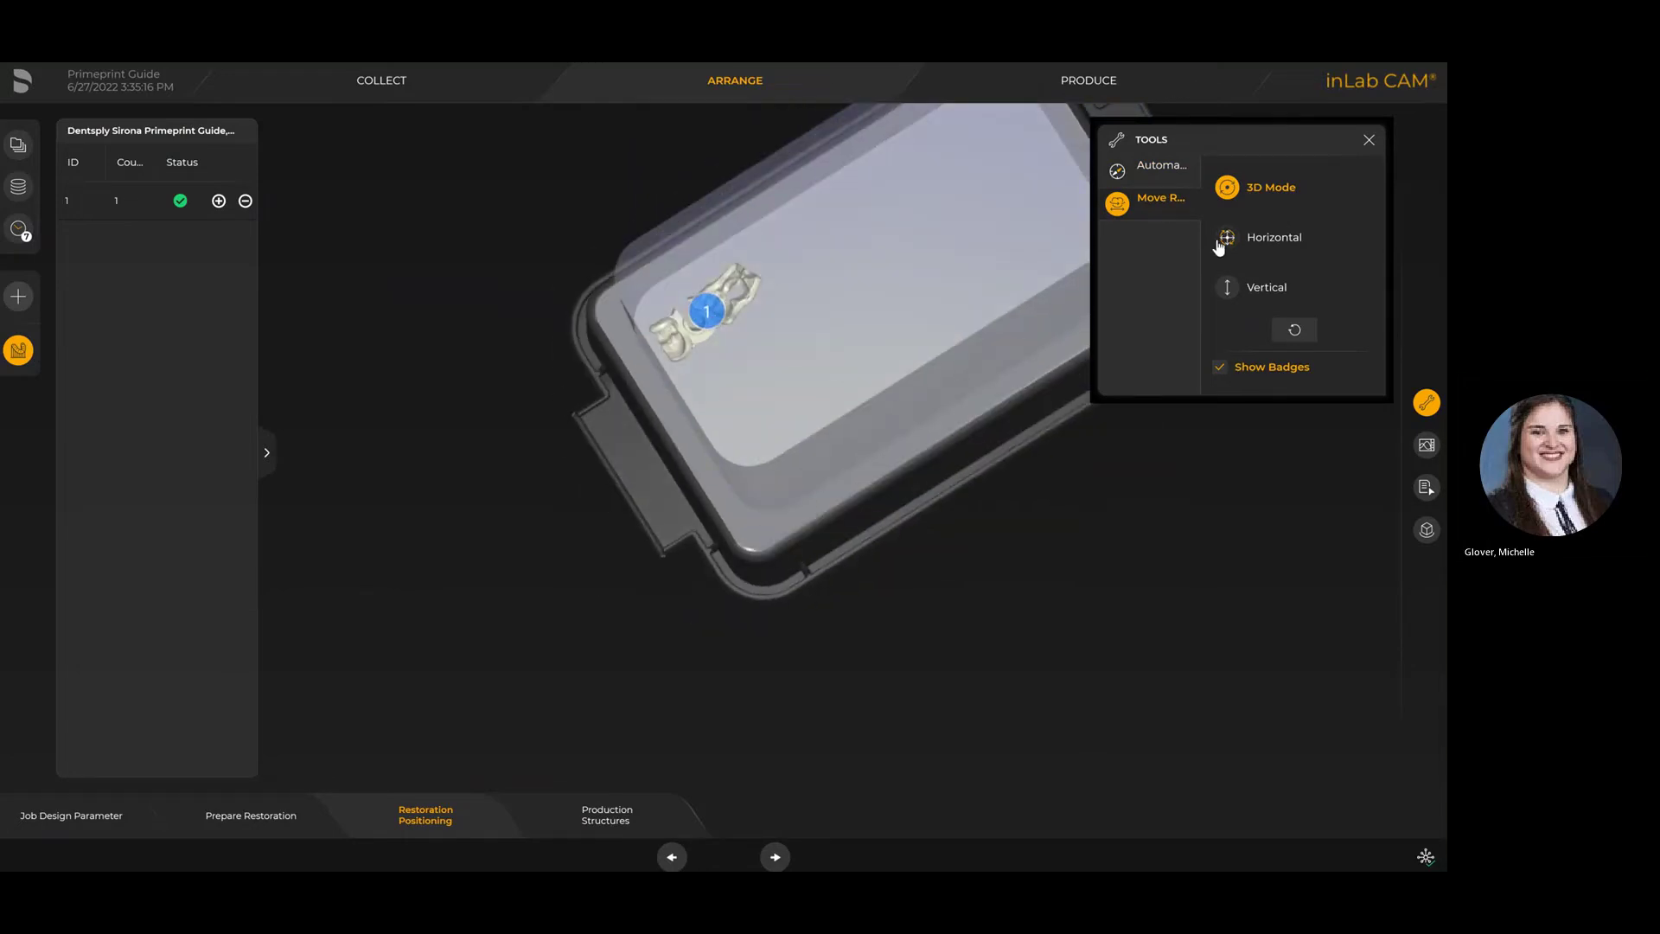
pyautogui.moveTo(788, 303); pyautogui.dragTo(748, 291, button='right')
pyautogui.moveTo(859, 524); pyautogui.dragTo(895, 424)
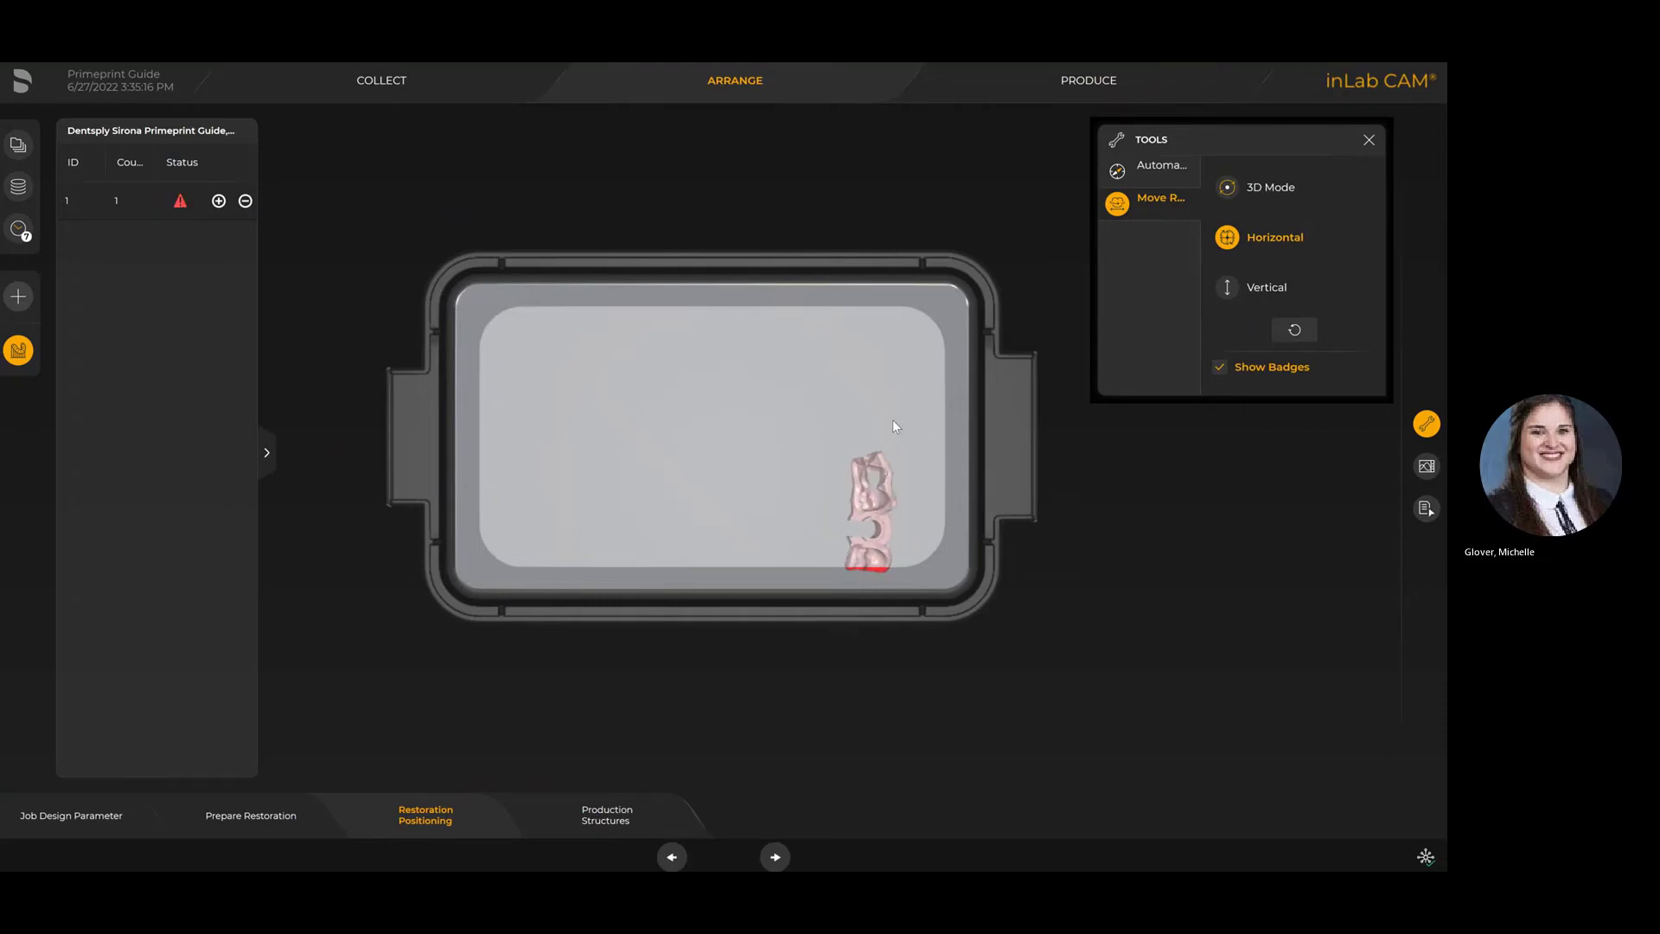
pyautogui.moveTo(879, 502); pyautogui.dragTo(900, 469)
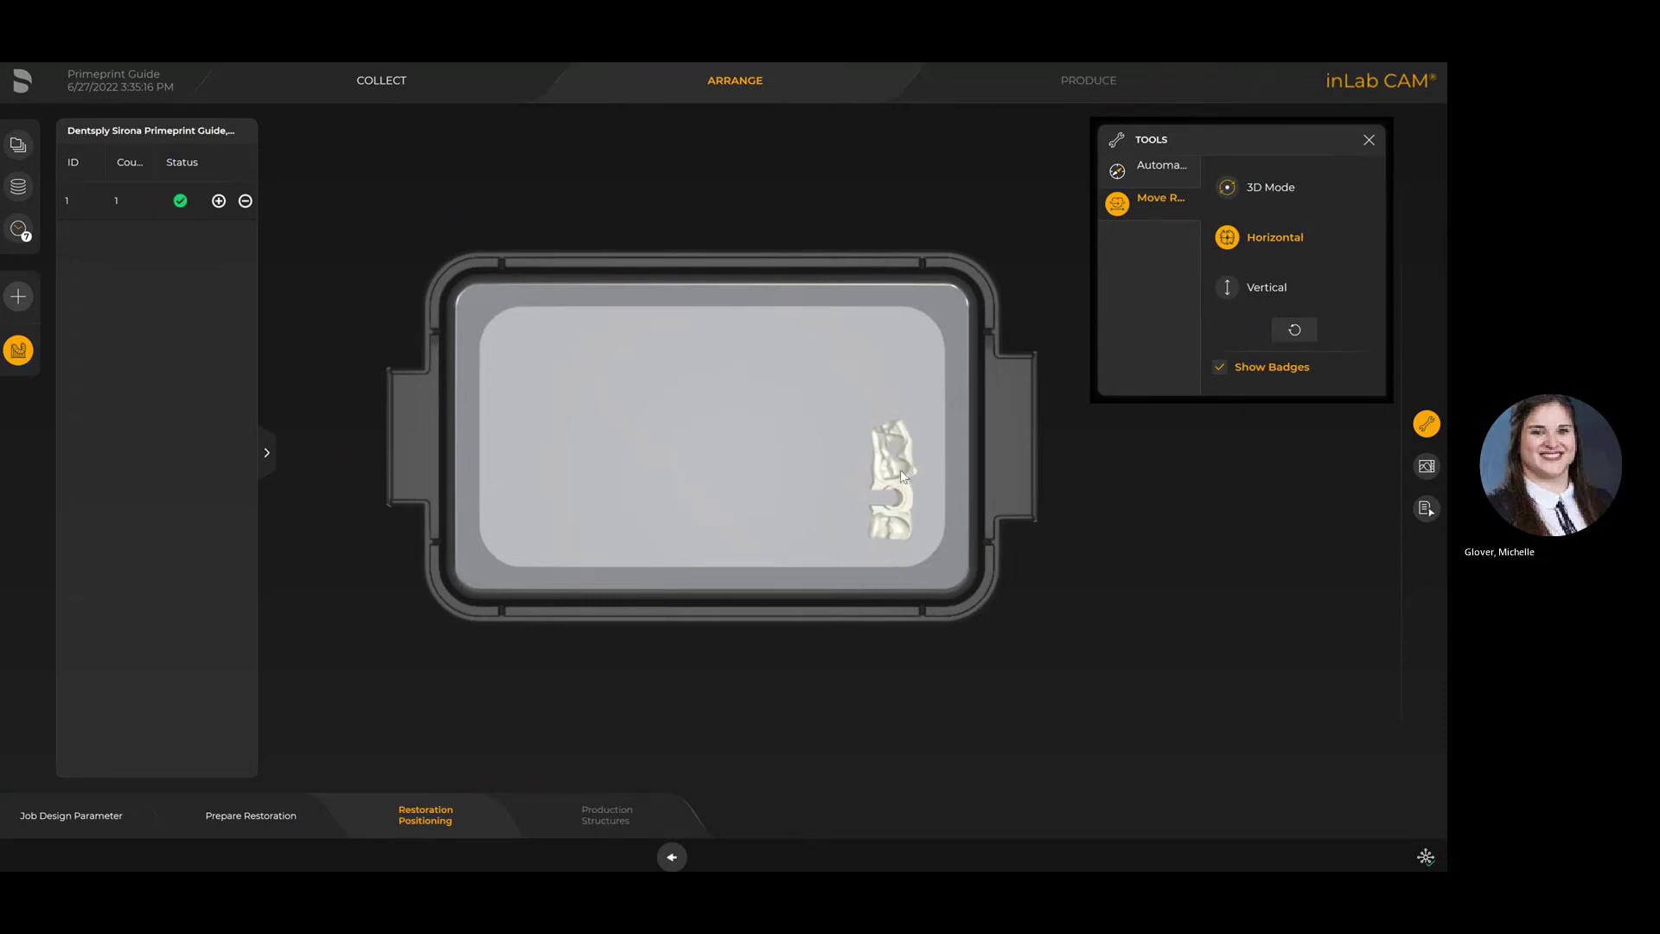
# - Add two more copies of the guide to the build platform, for a count of 3
pyautogui.click(219, 201)
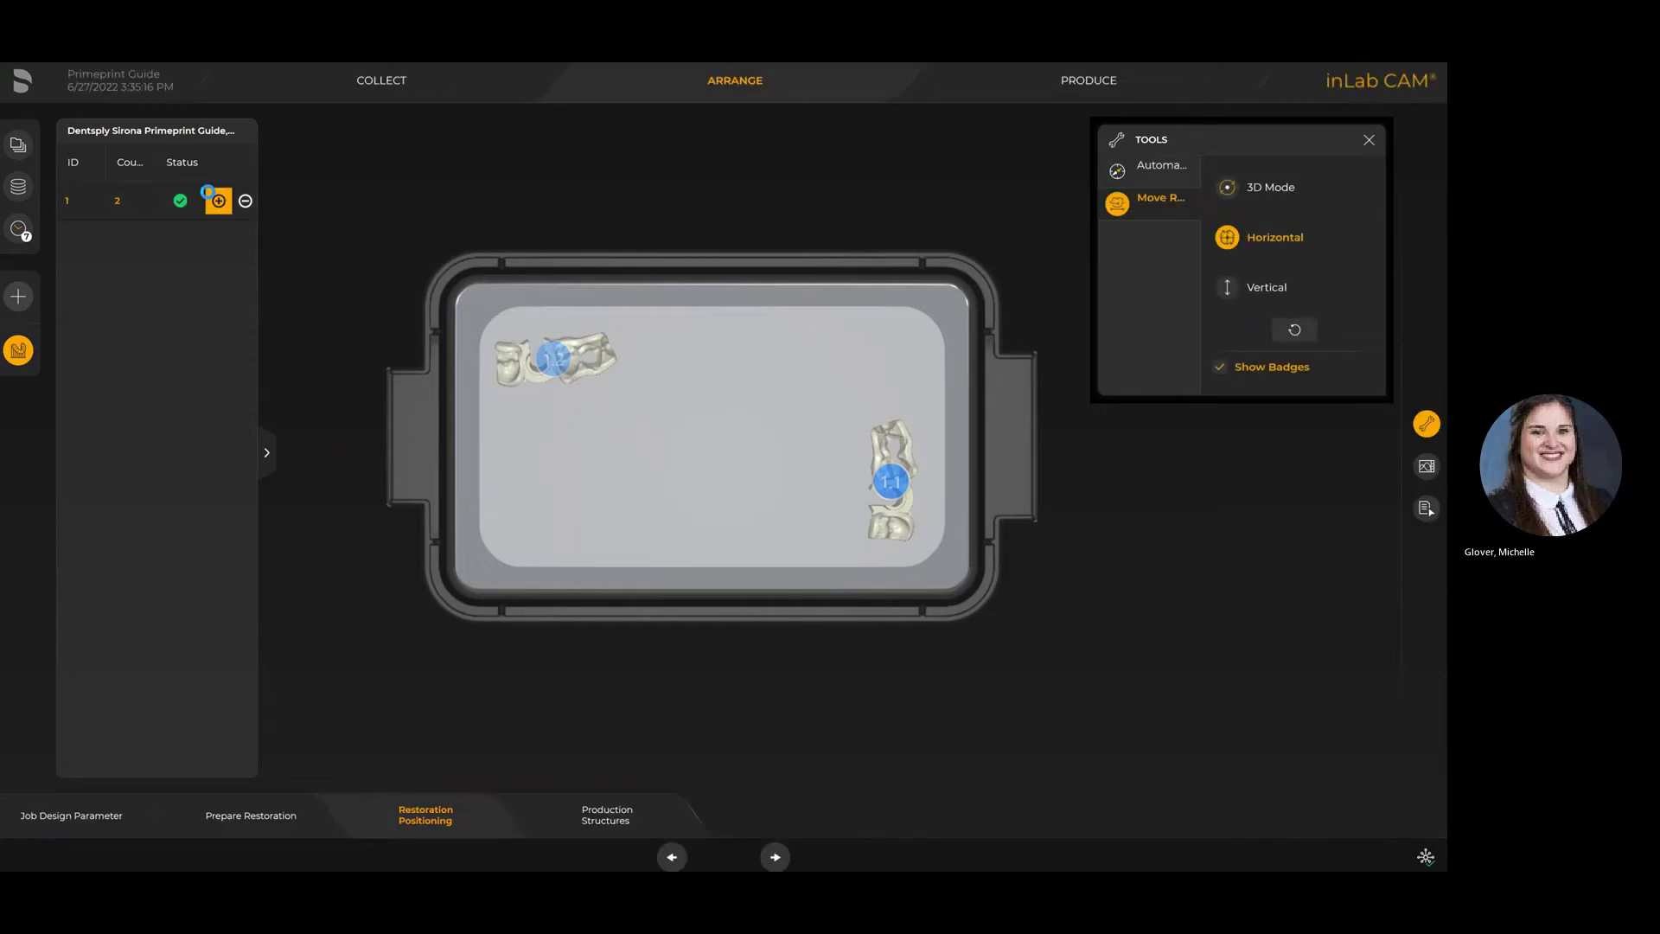
pyautogui.click(219, 201)
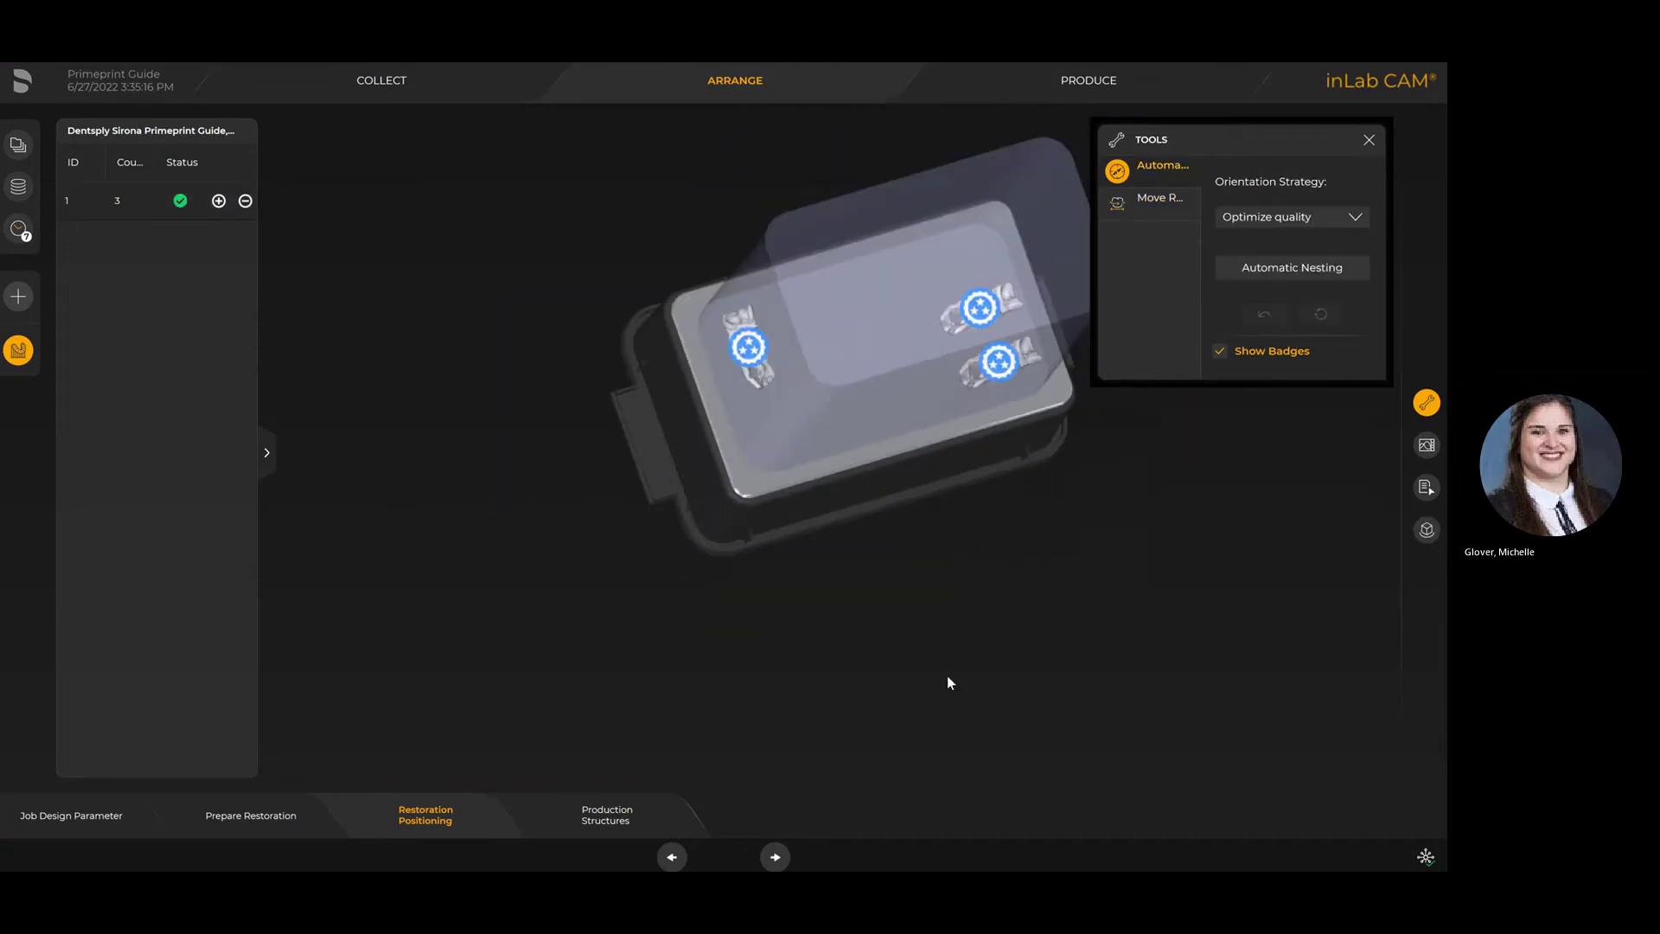
# - Set one guide copy's orientation strategy to Optimize height and another copy's to Optimize footprint
pyautogui.moveTo(948, 683); pyautogui.dragTo(697, 517, button='right')
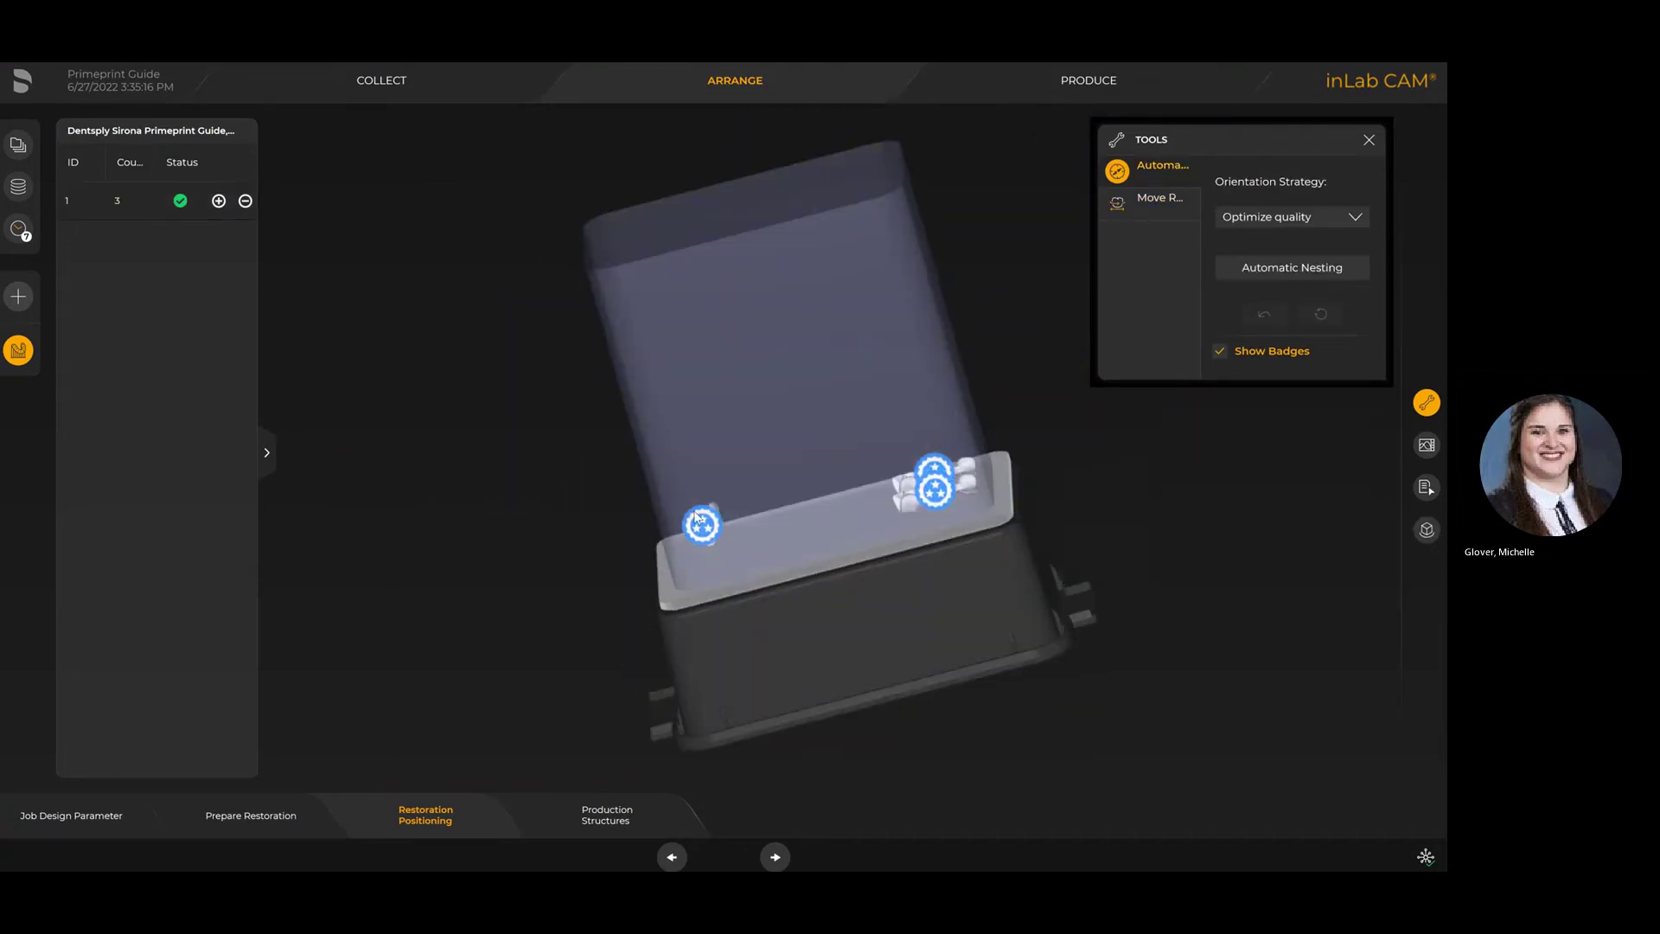
pyautogui.click(1237, 220)
pyautogui.click(1267, 246)
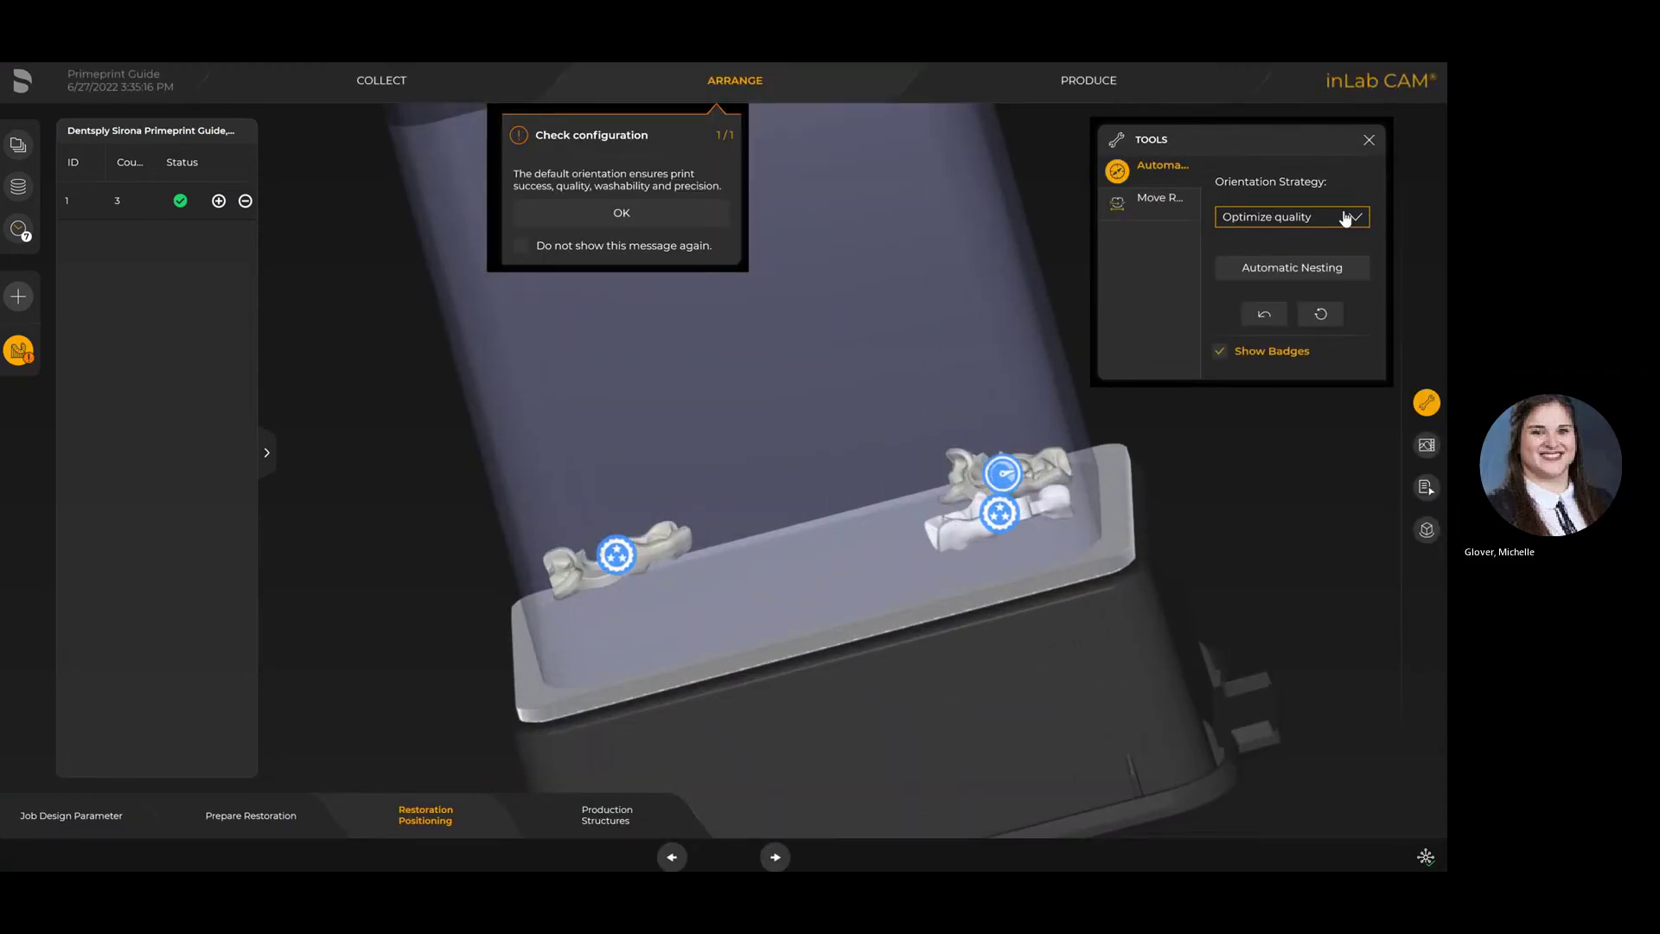
pyautogui.click(1346, 218)
pyautogui.click(1270, 249)
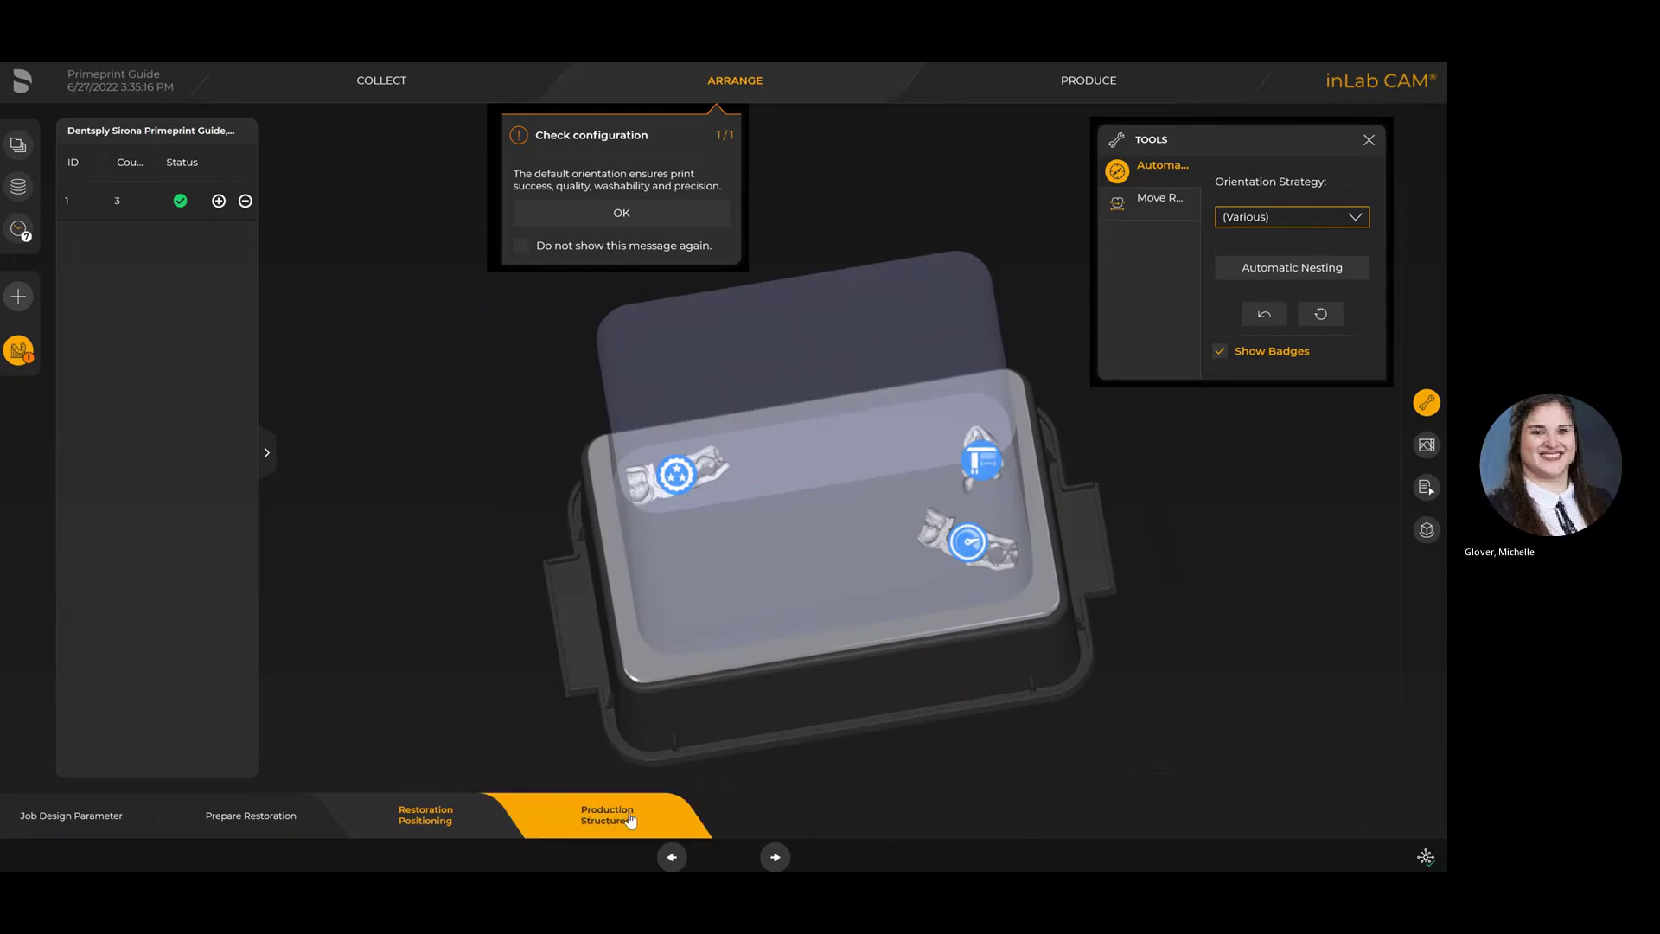
# - Go to the Production Structures stage and inspect the supports under the three guides
pyautogui.click(629, 817)
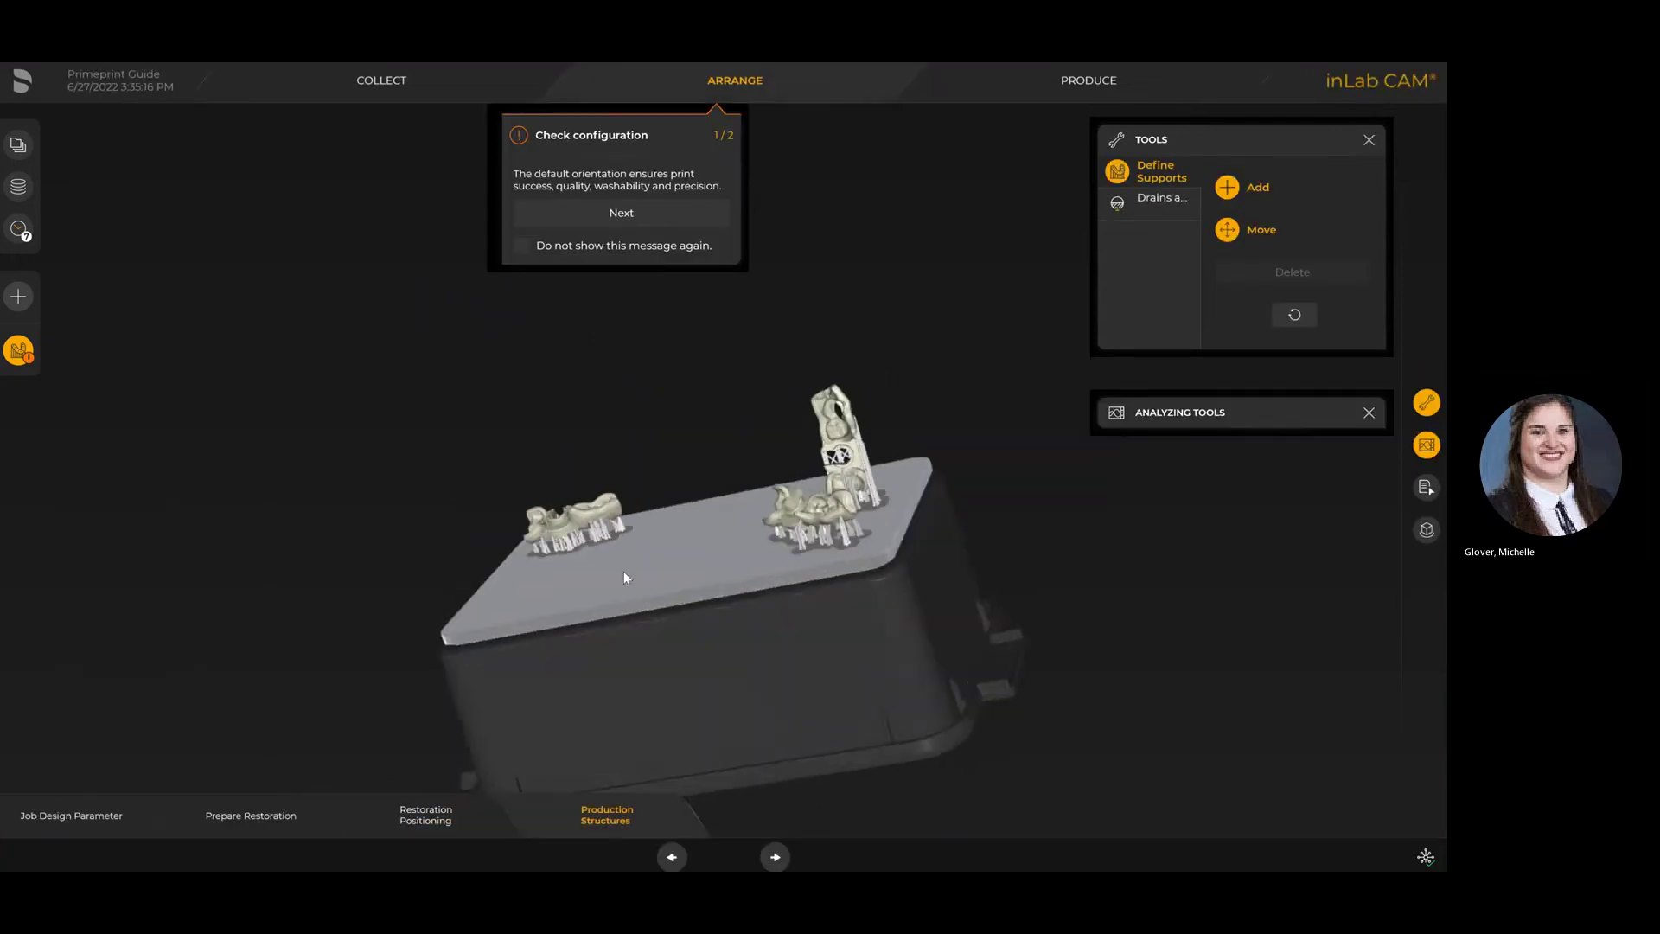
pyautogui.moveTo(610, 575); pyautogui.dragTo(735, 746, button='right')
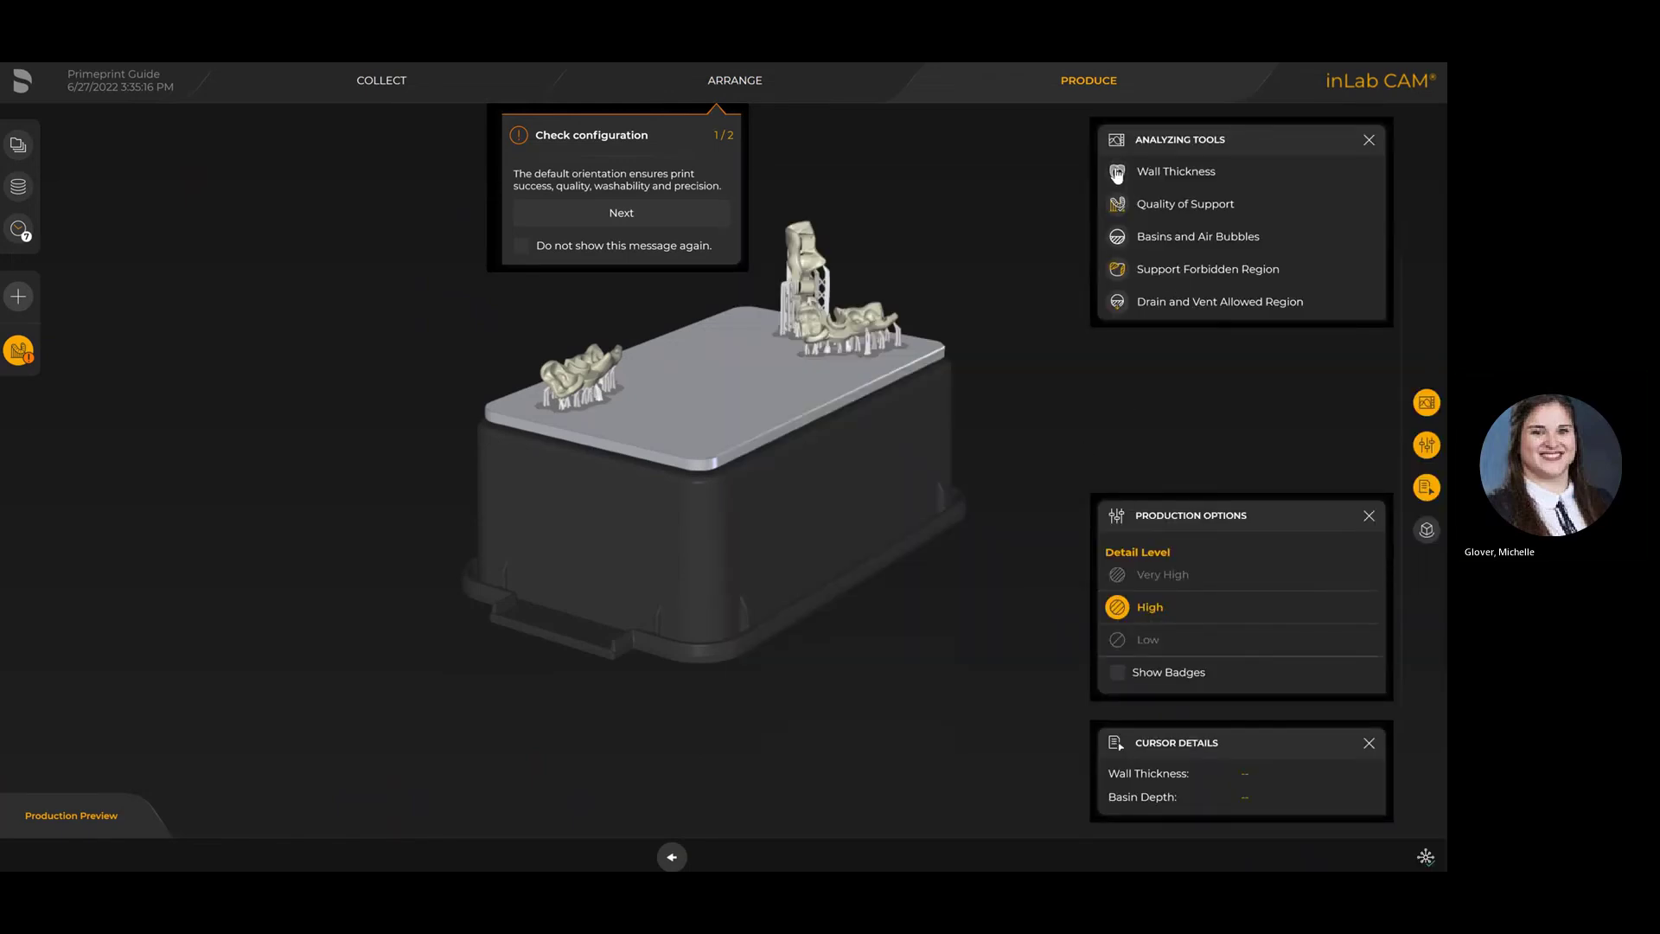
# - Check the guides' wall thickness in the production preview and turn on the badges
pyautogui.click(1117, 173)
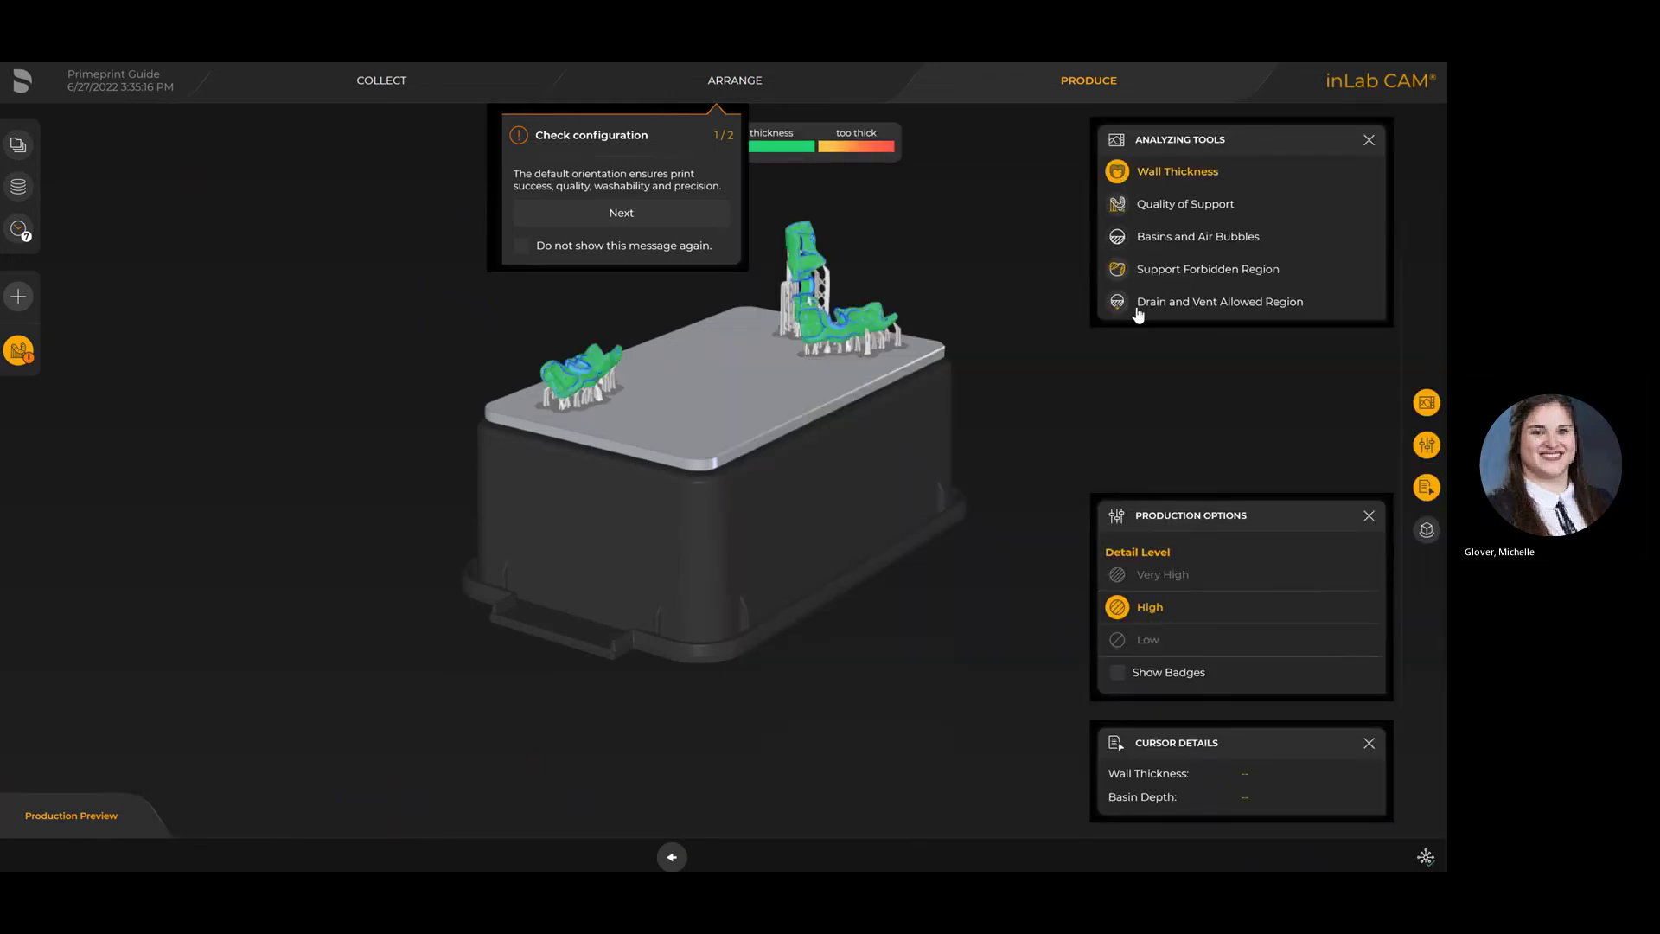
pyautogui.click(1118, 674)
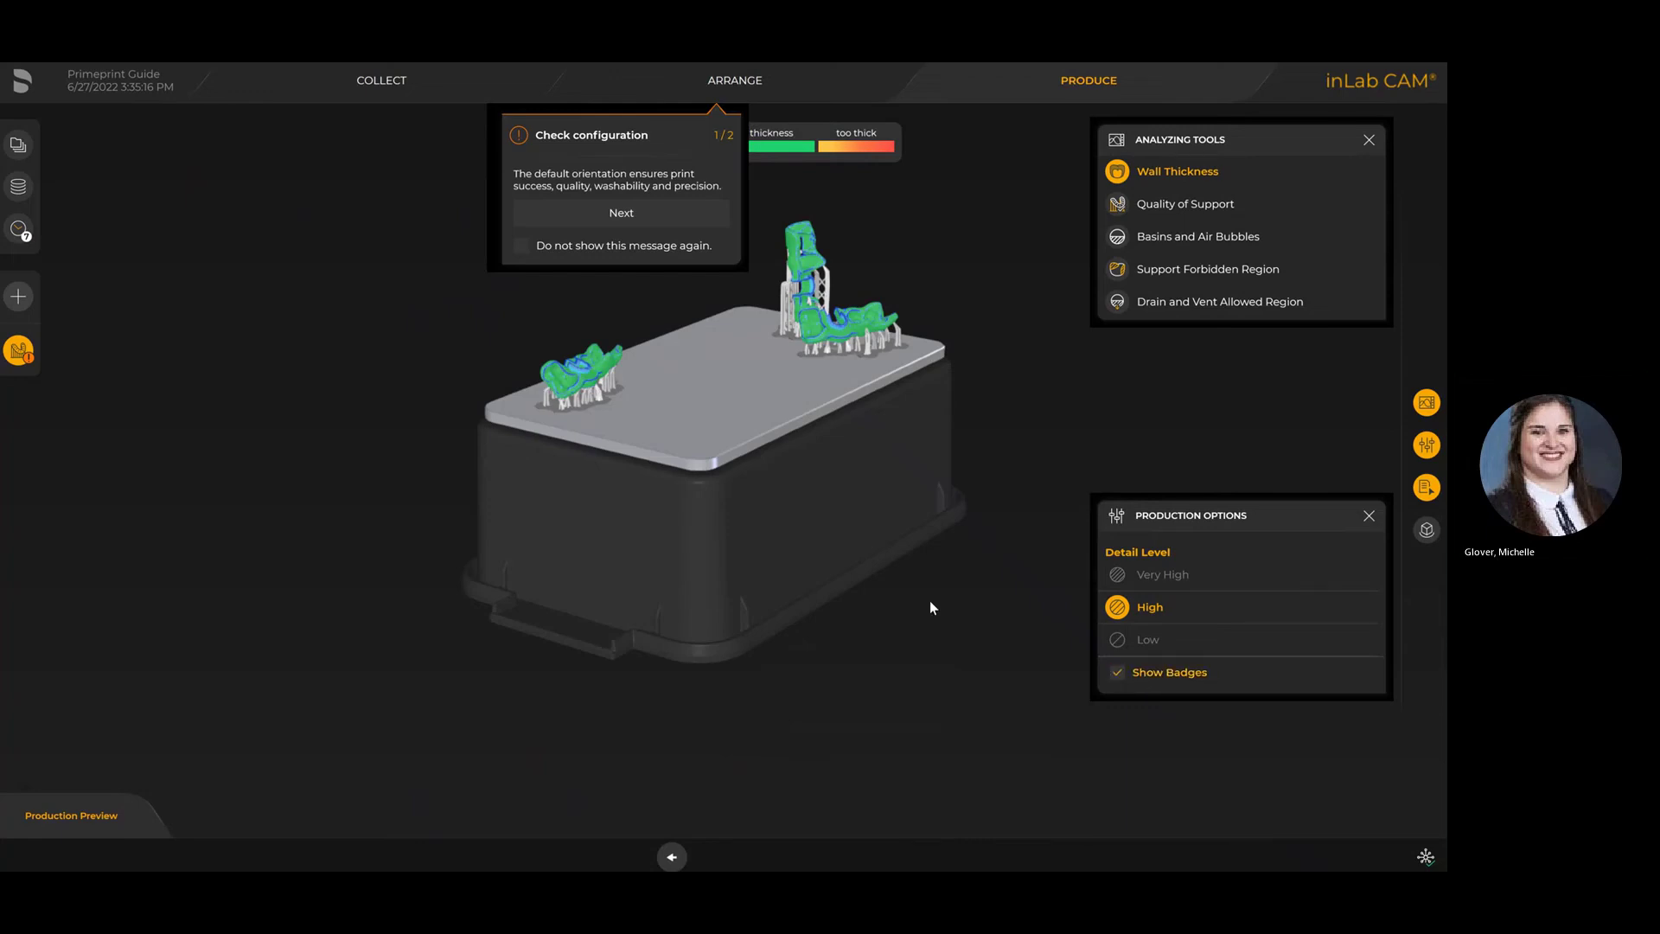
pyautogui.moveTo(915, 646); pyautogui.dragTo(941, 450)
pyautogui.moveTo(997, 662); pyautogui.dragTo(994, 709)
pyautogui.scroll(3, 994, 709)
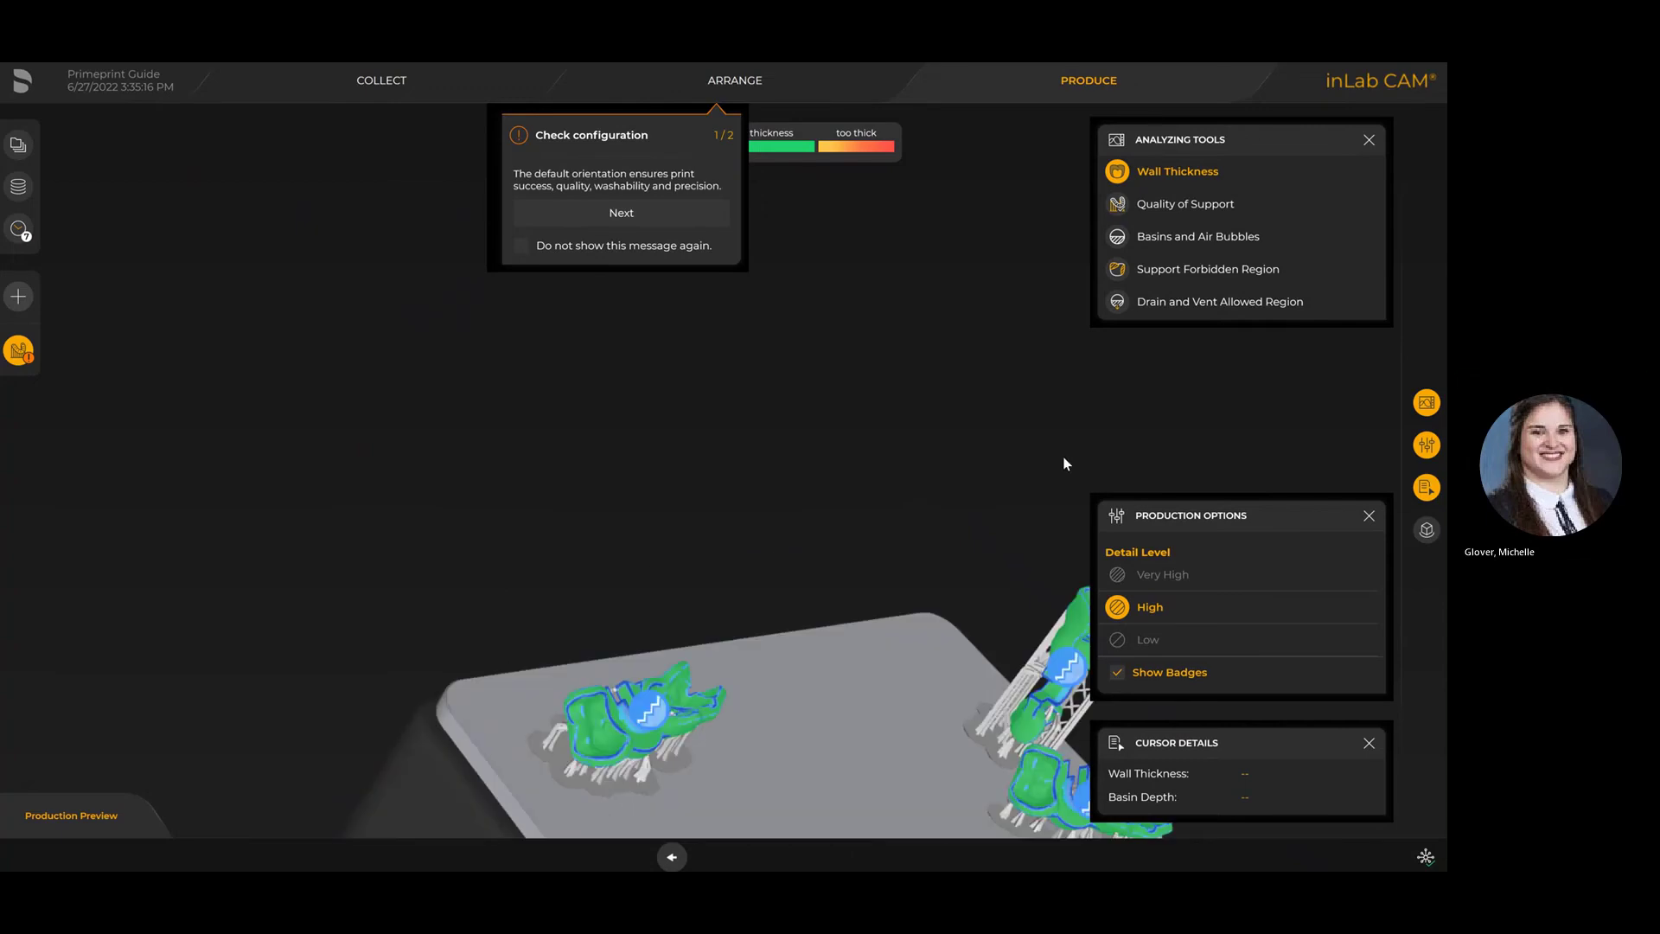
pyautogui.click(1112, 172)
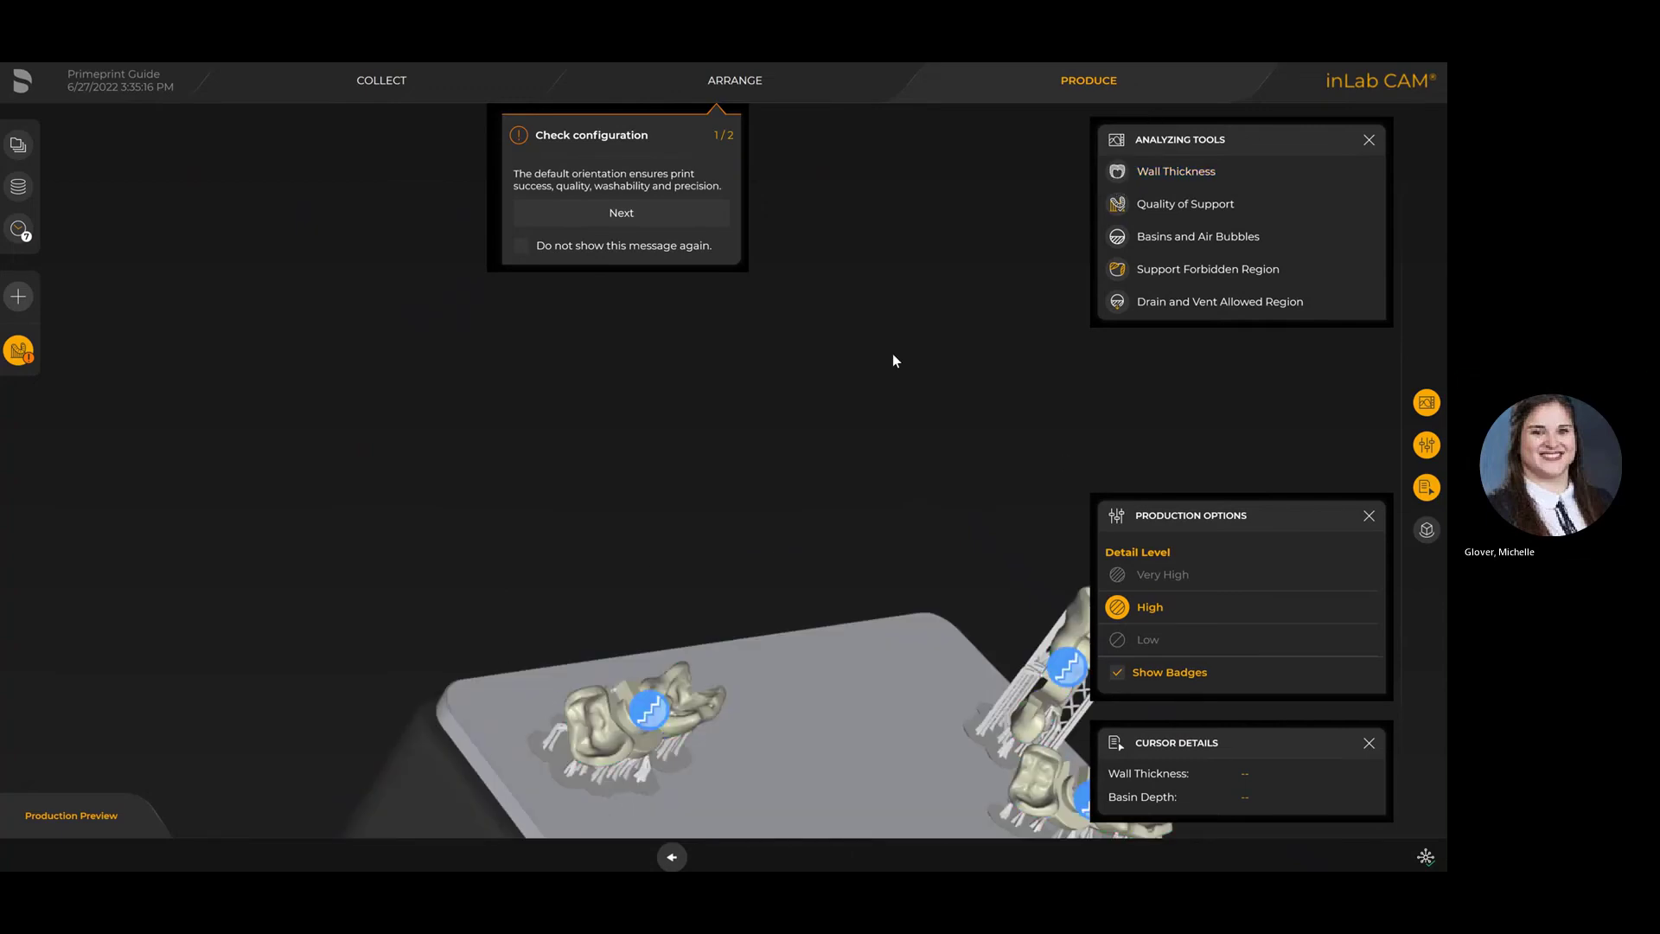
# - Examine the guides' quality of support from several sides
pyautogui.moveTo(892, 354); pyautogui.dragTo(1038, 285)
pyautogui.click(1117, 205)
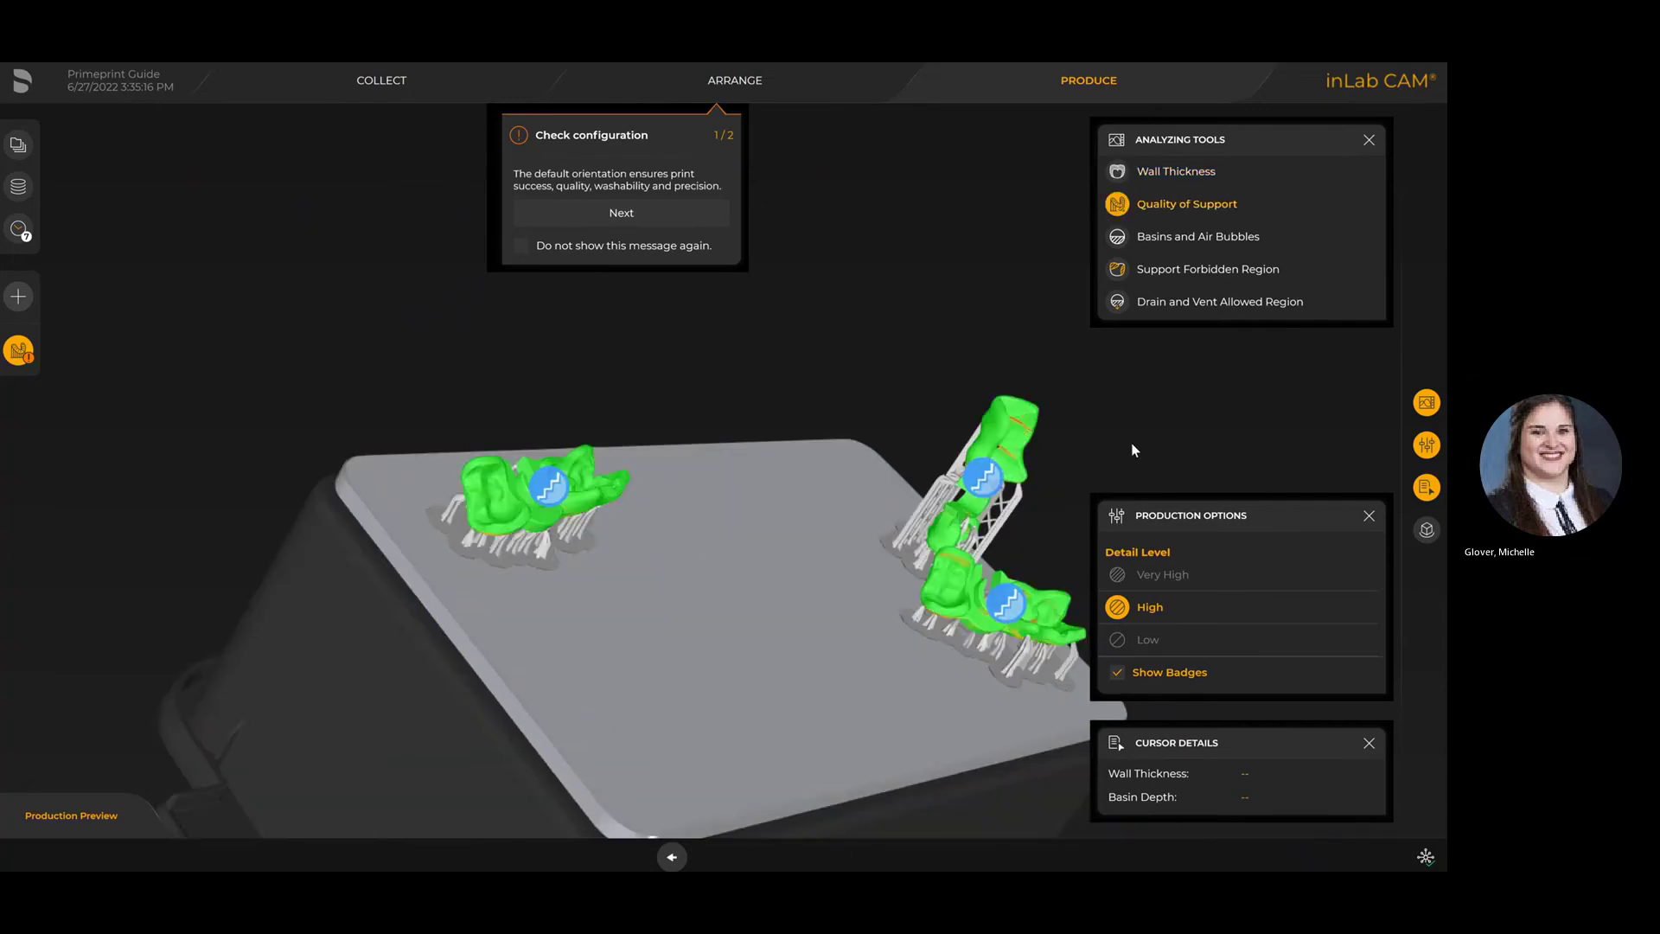
pyautogui.moveTo(1079, 459); pyautogui.dragTo(904, 588)
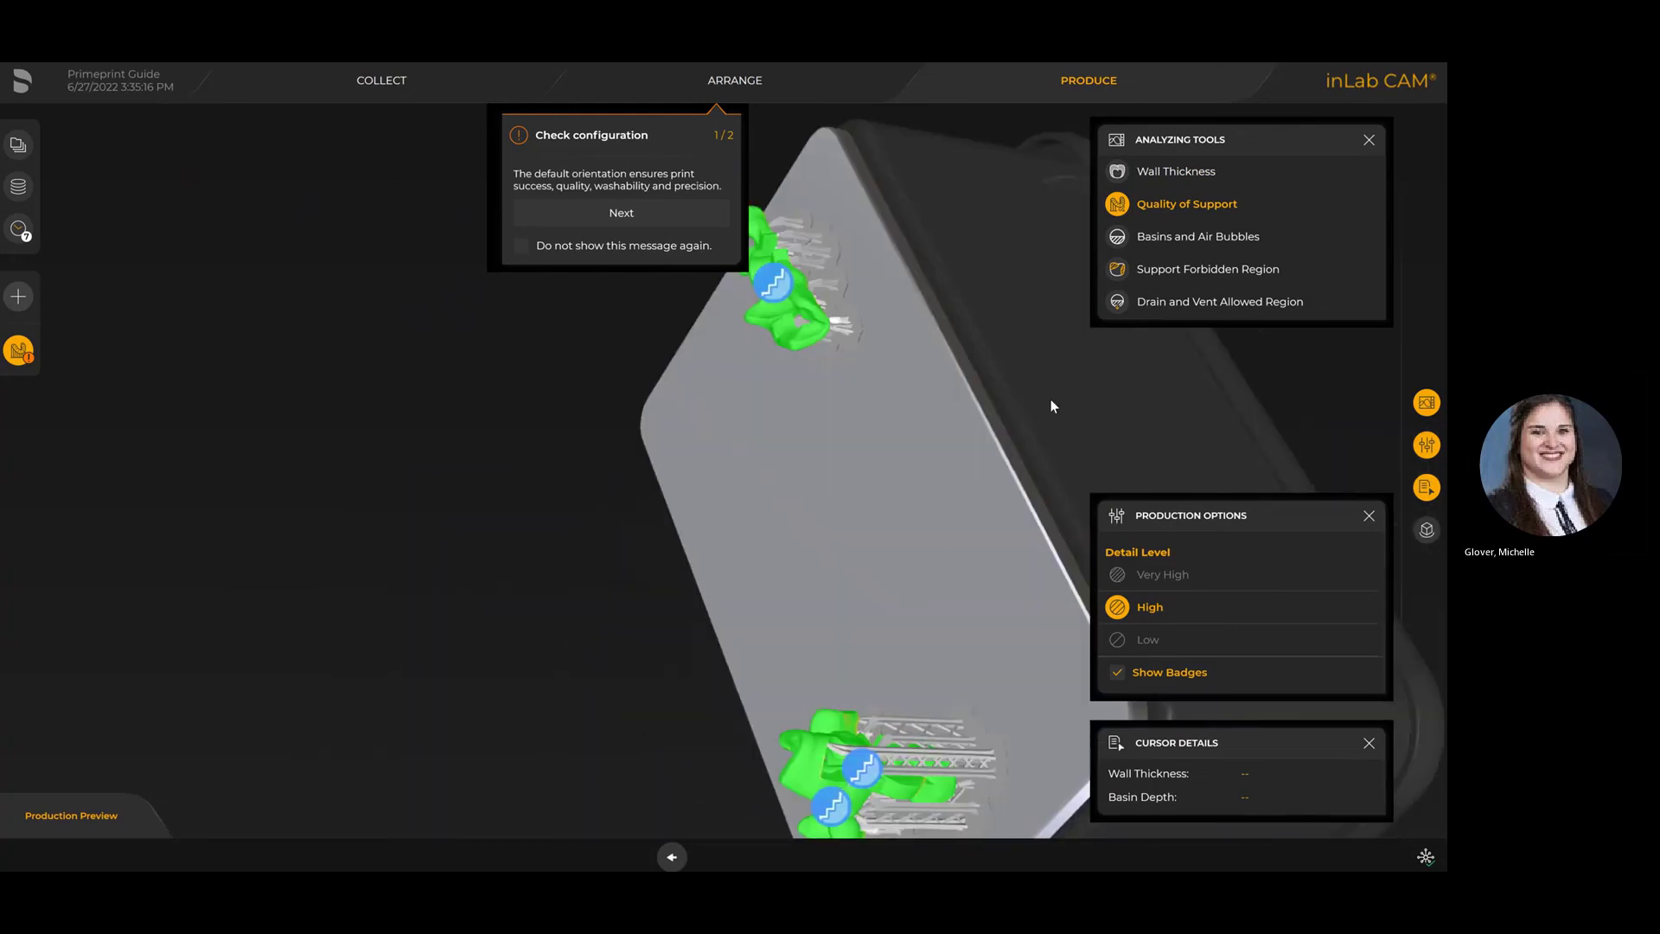
pyautogui.moveTo(1052, 400); pyautogui.dragTo(1104, 287)
# - Analyse the guides for basins and air bubbles, and examine their support forbidden regions
pyautogui.click(1114, 238)
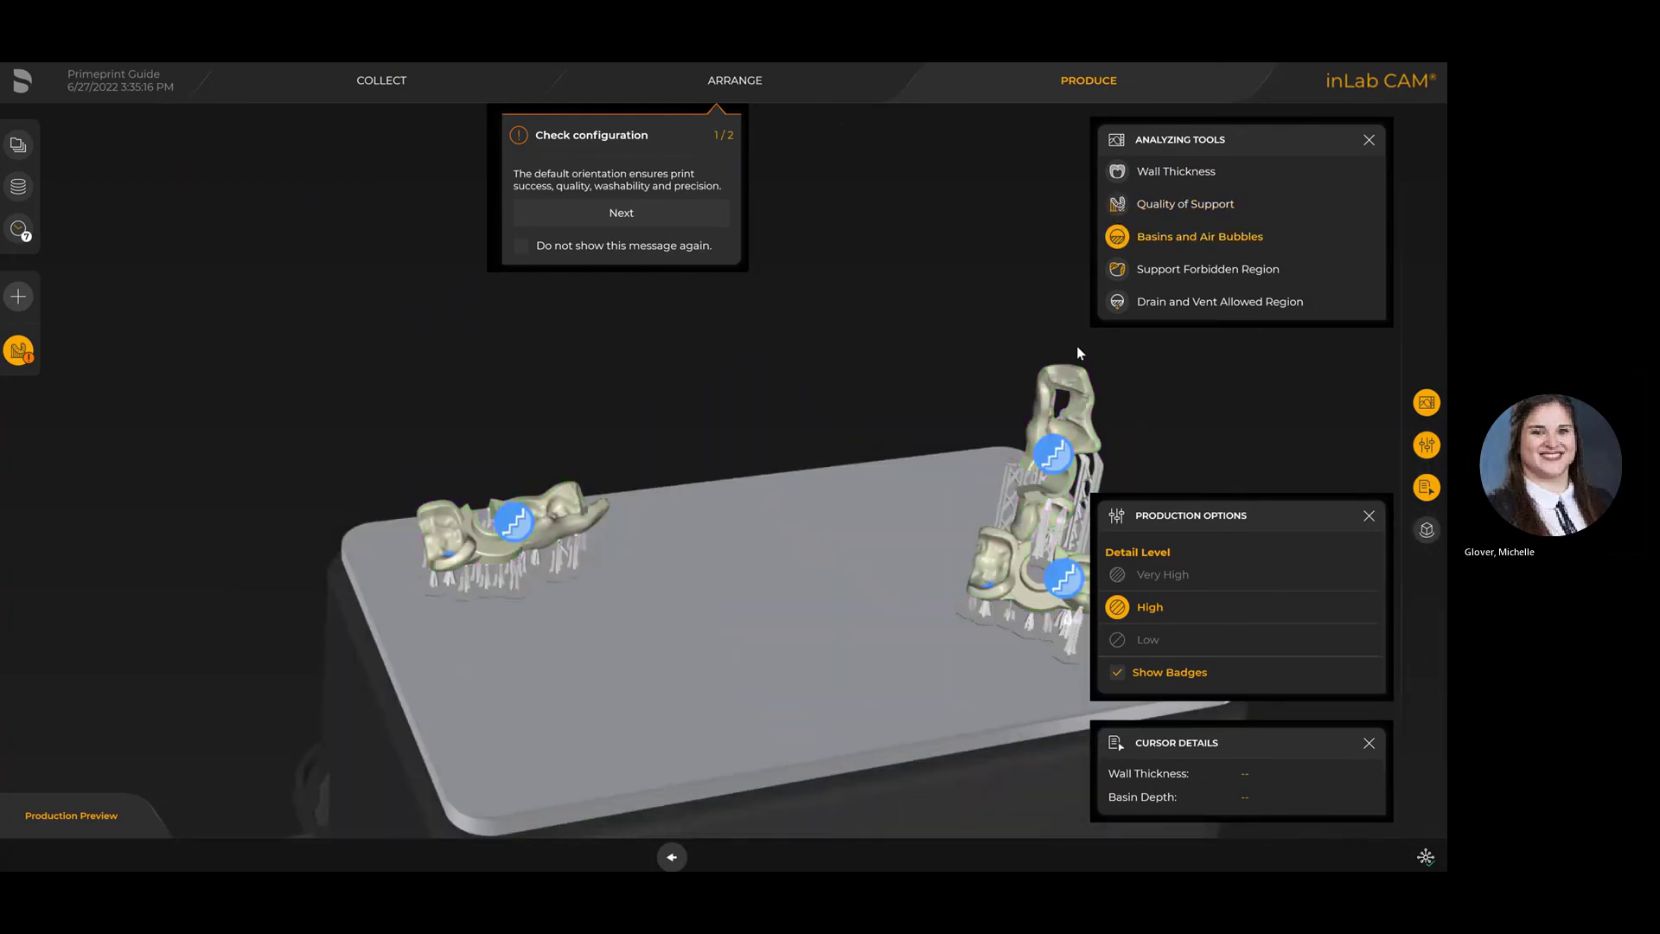
pyautogui.moveTo(871, 398); pyautogui.dragTo(907, 538)
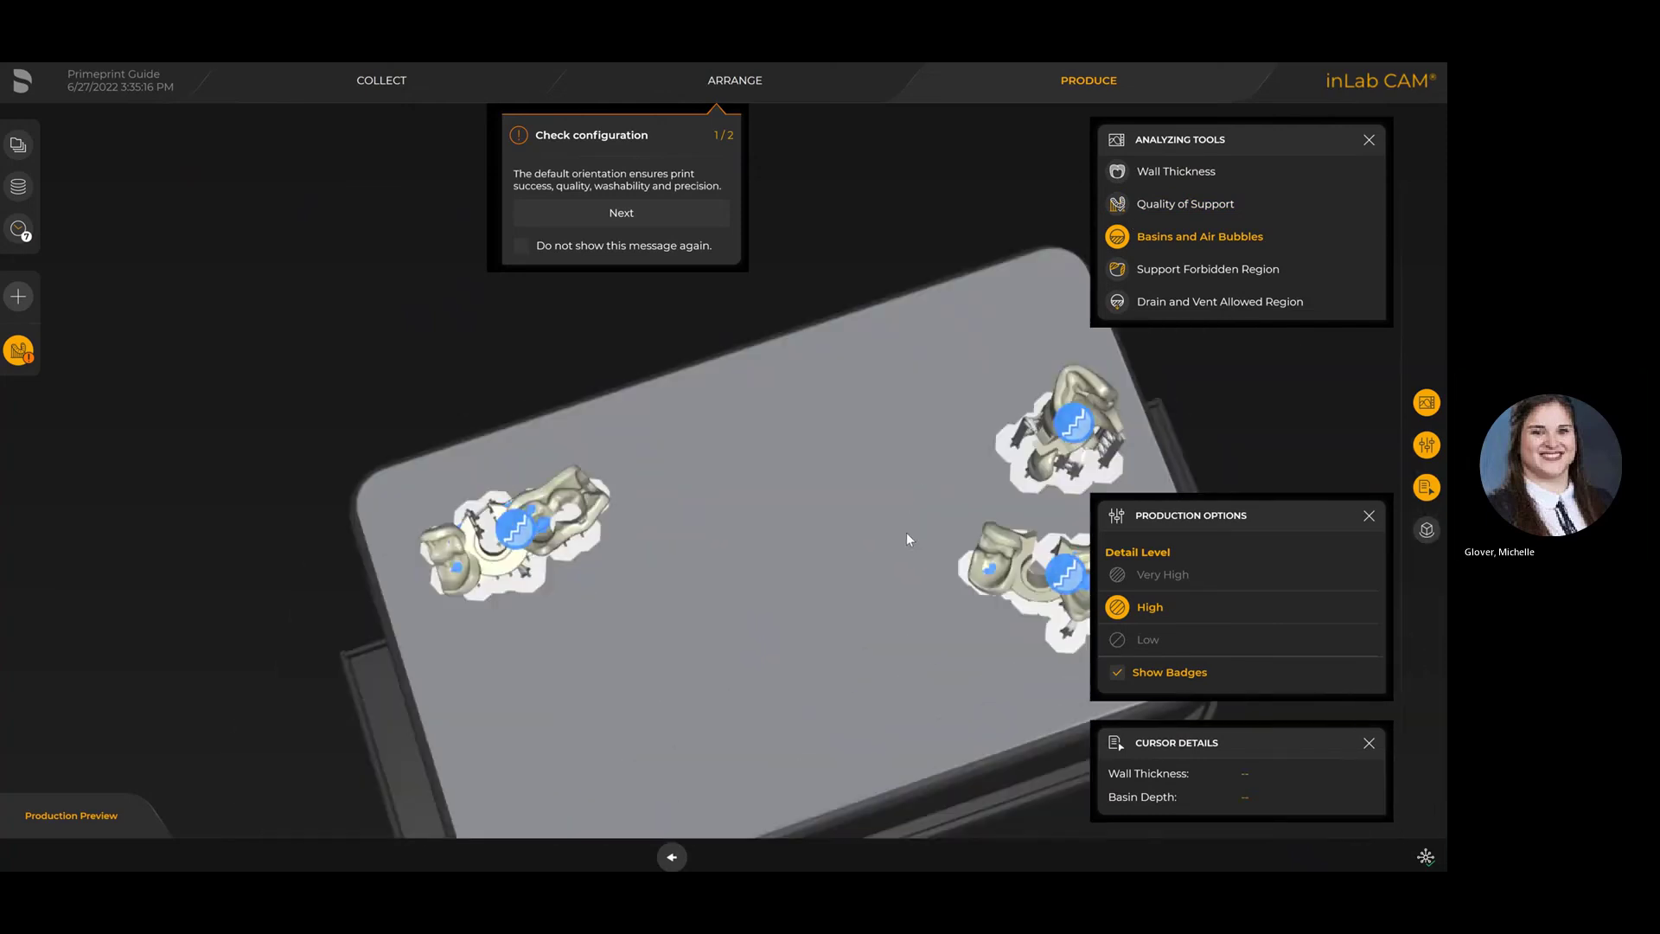
pyautogui.click(1115, 269)
pyautogui.moveTo(870, 465); pyautogui.dragTo(1040, 536)
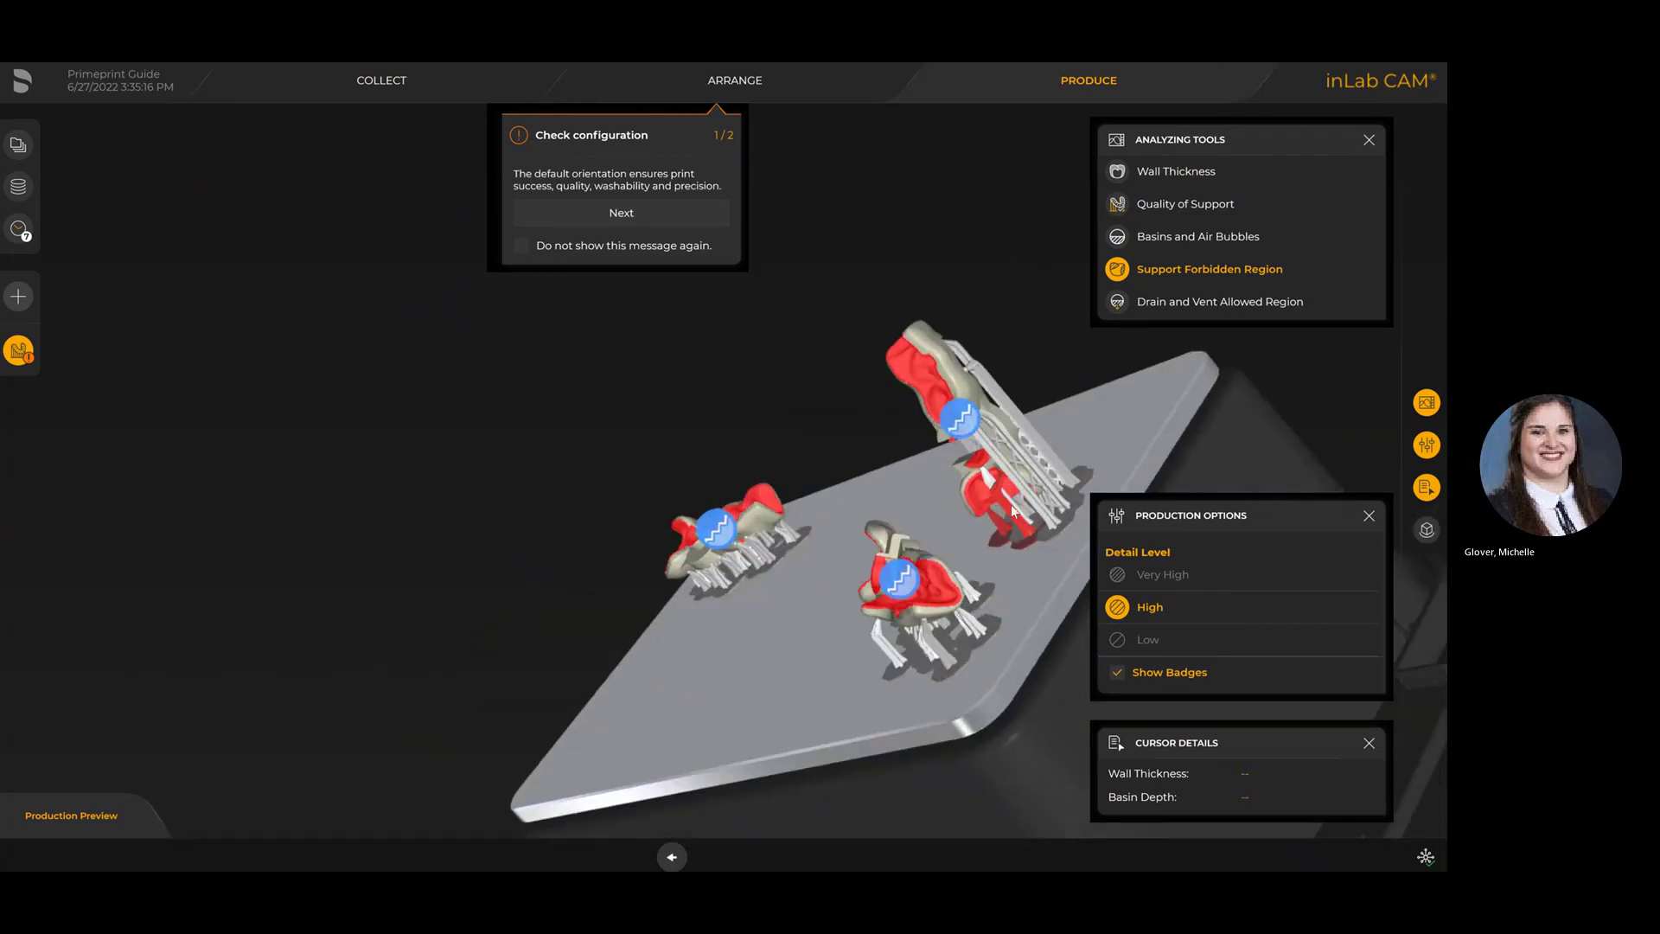
# - Examine the drain and vent allowed regions on the guides
pyautogui.click(1117, 302)
pyautogui.moveTo(729, 391); pyautogui.dragTo(811, 384)
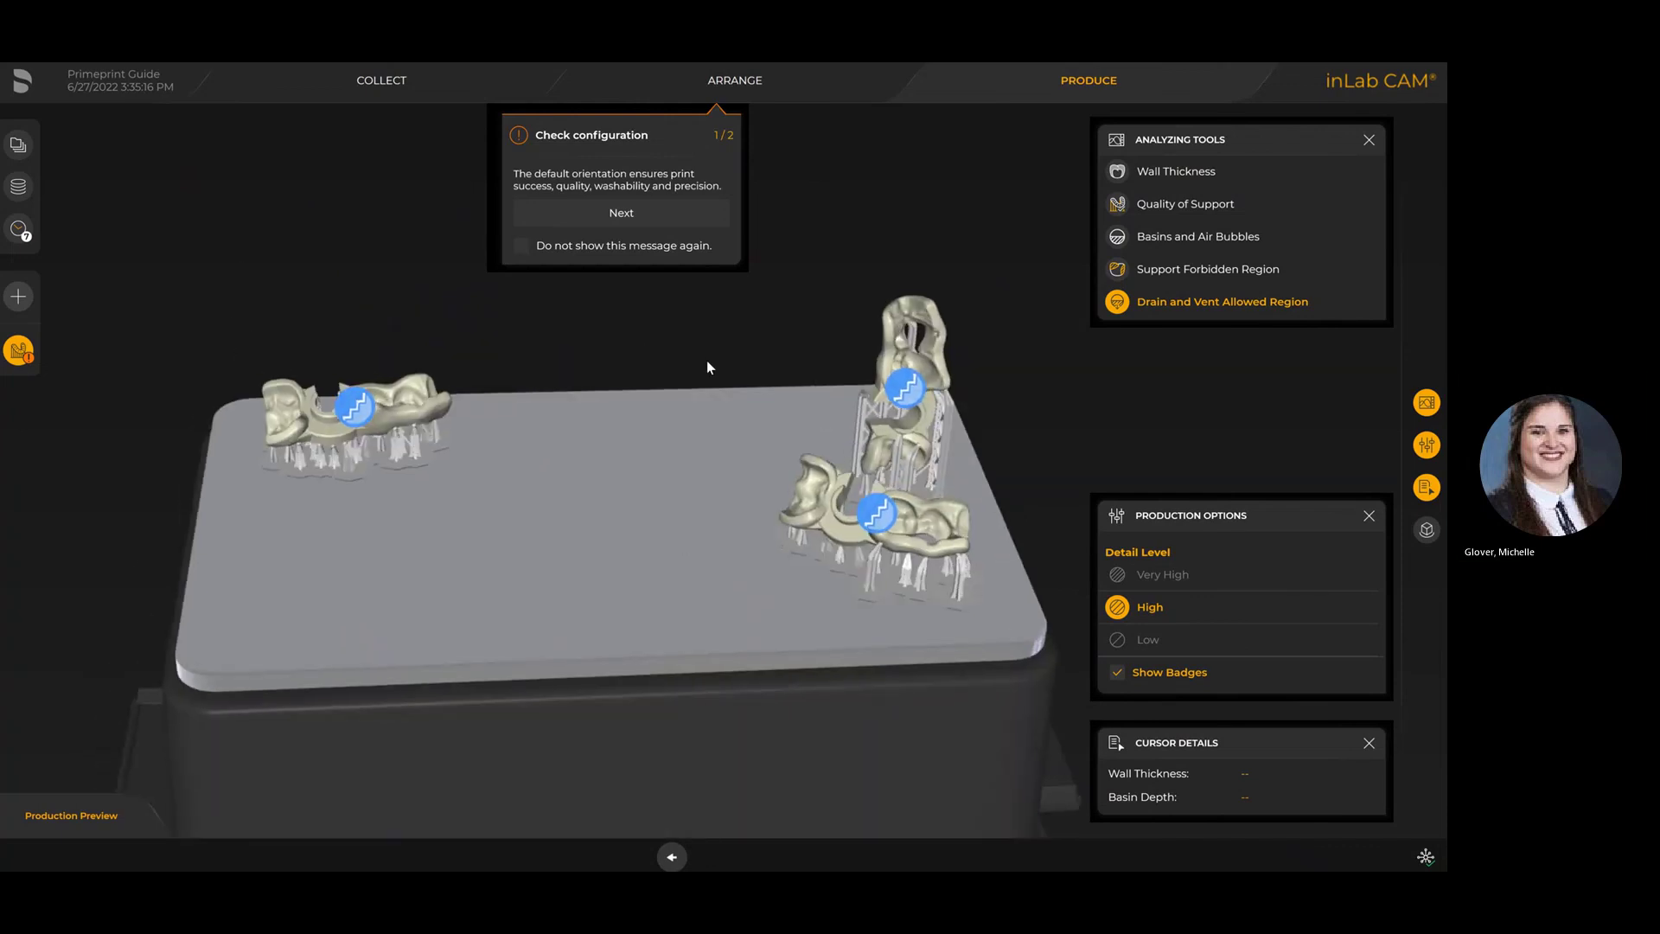
pyautogui.moveTo(630, 338); pyautogui.dragTo(631, 294)
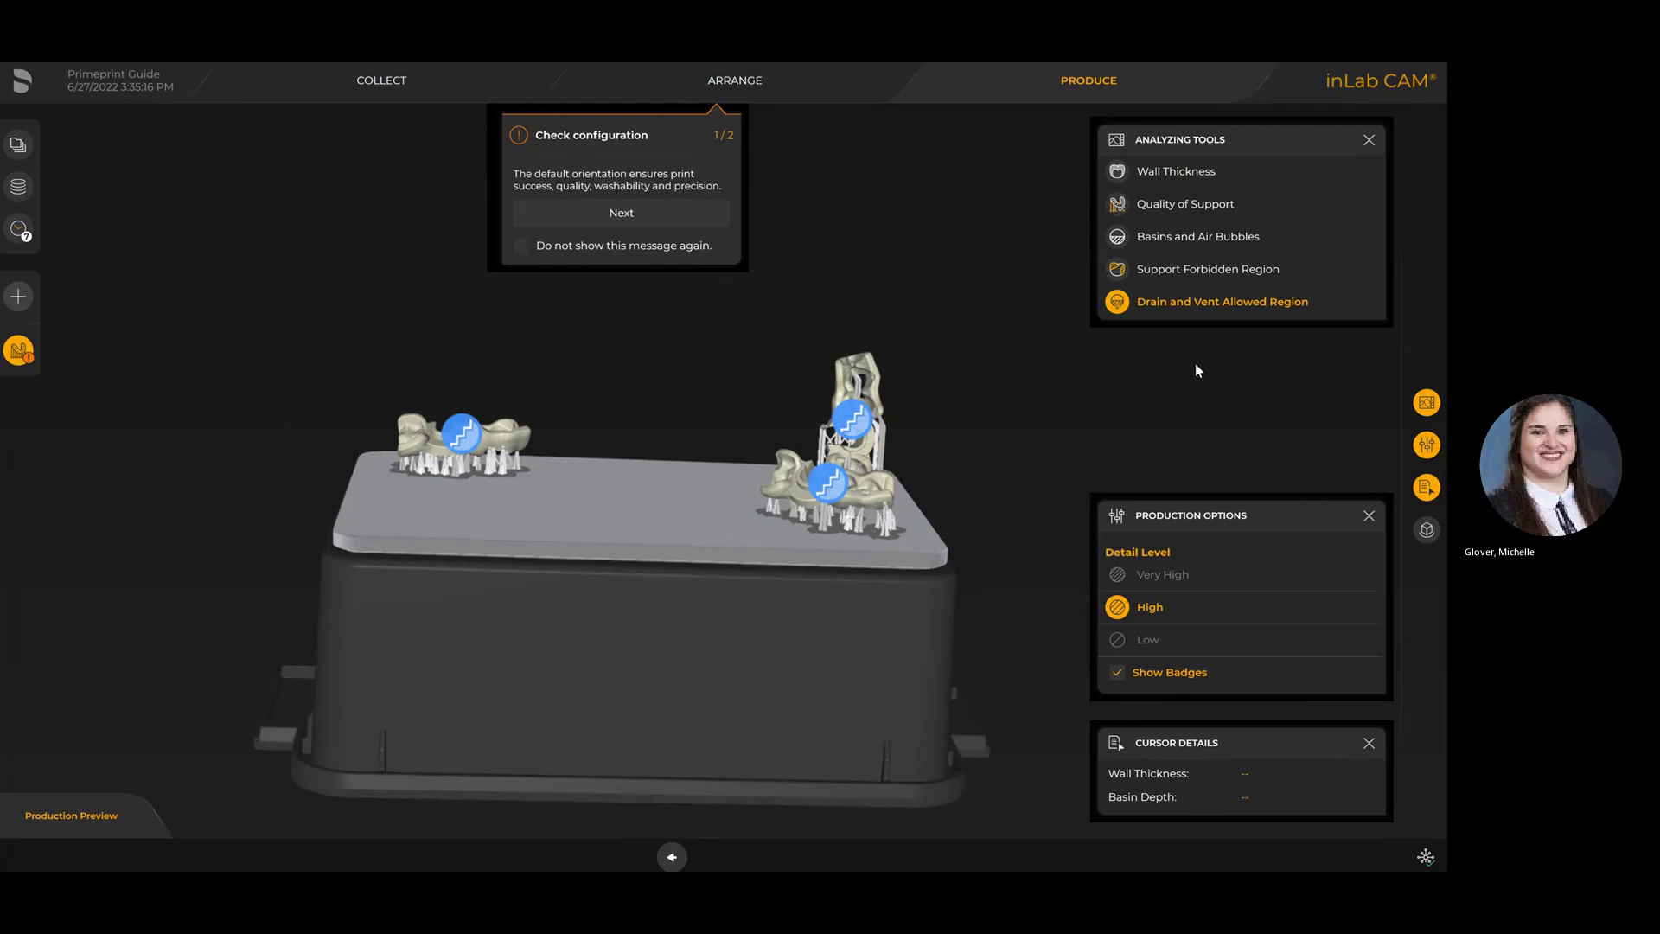